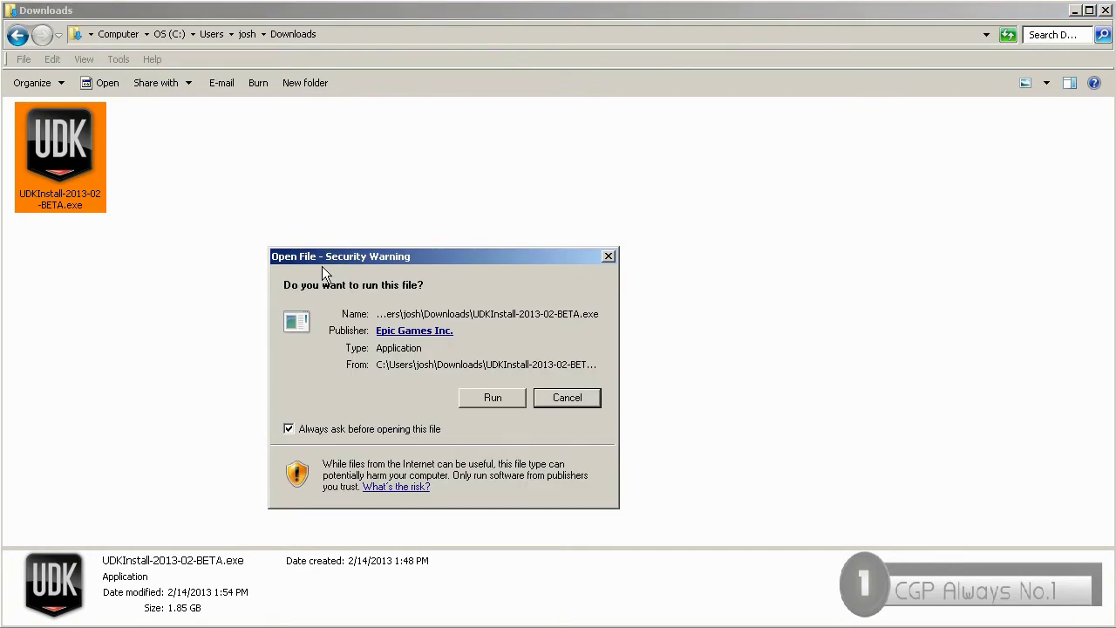
Run the UDKInstall-2013-02-BETA.exe installer, read through the UDK license terms and accept them.
click(493, 399)
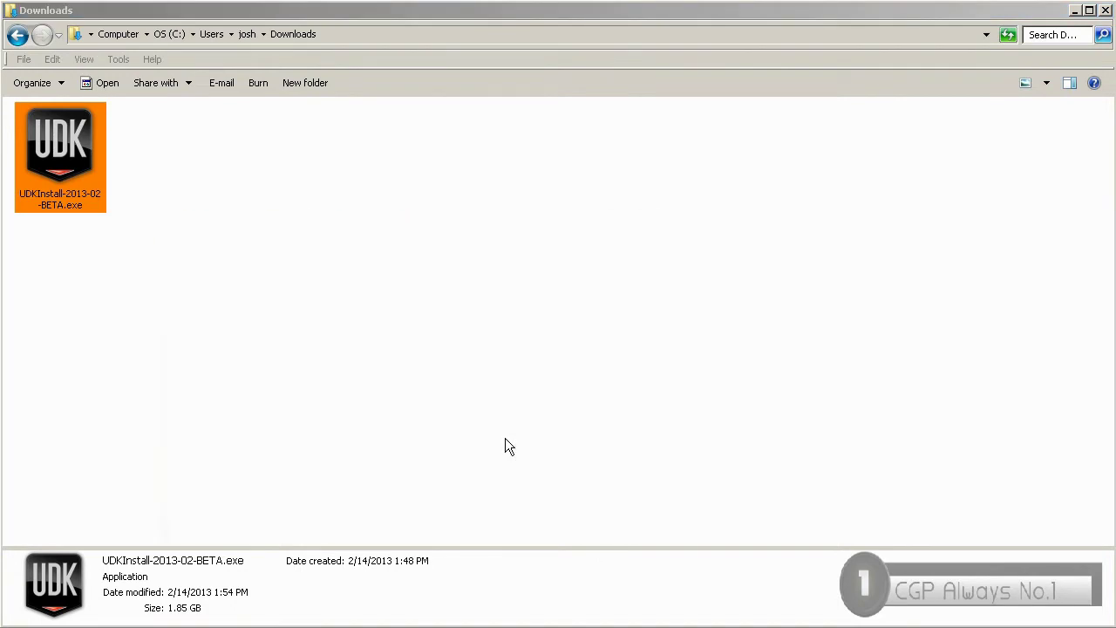
drag(419, 132, 426, 46)
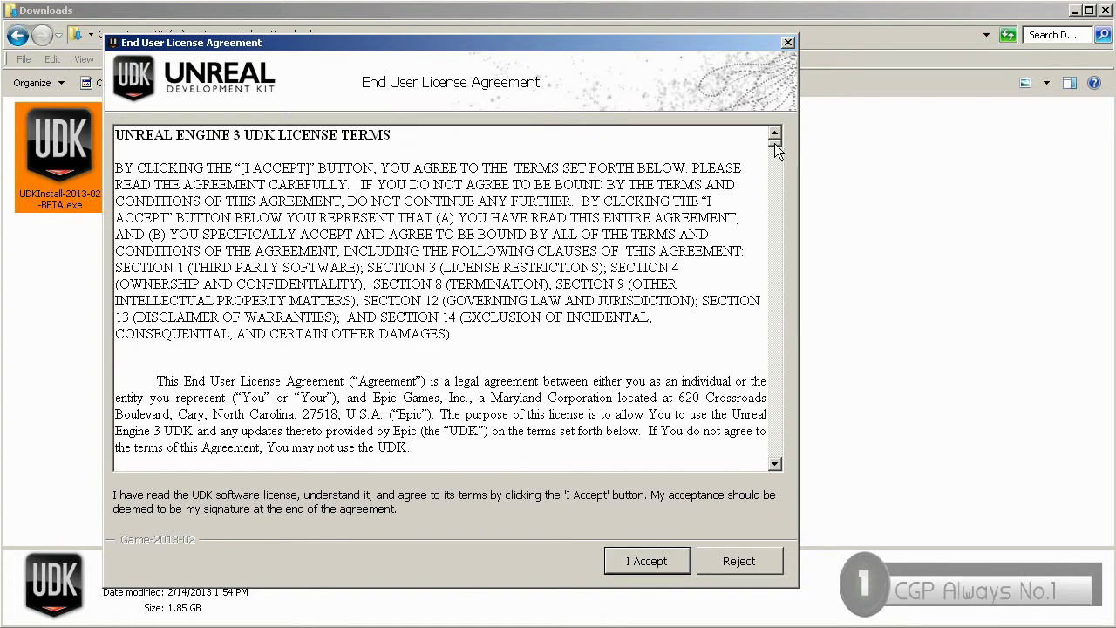
drag(775, 143, 776, 159)
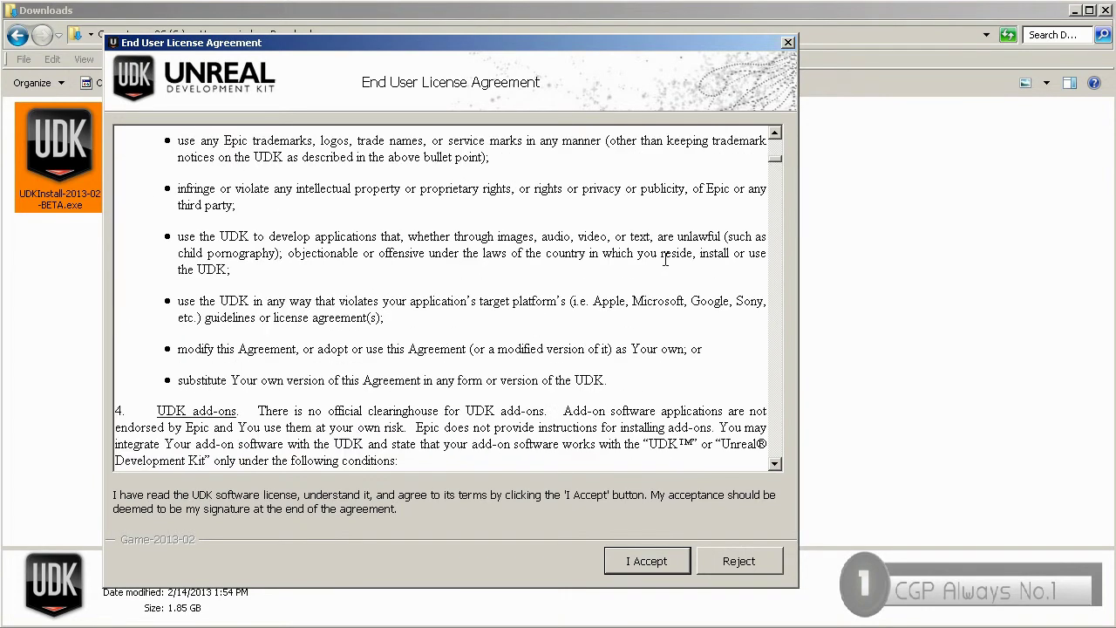
scroll(477, 316, down, 5)
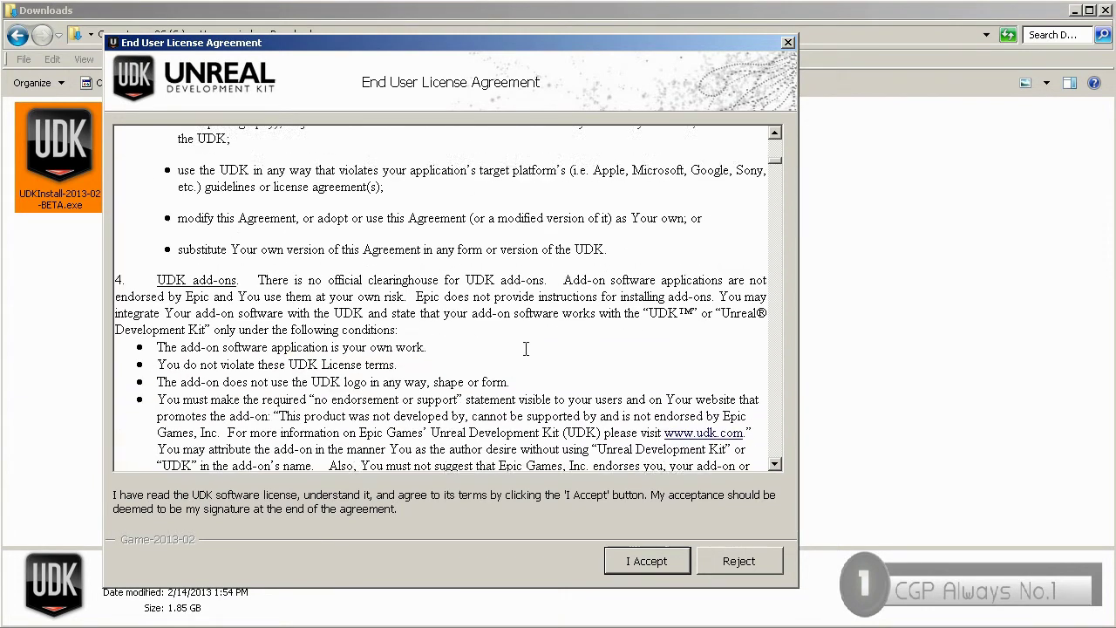
scroll(526, 349, down, 15)
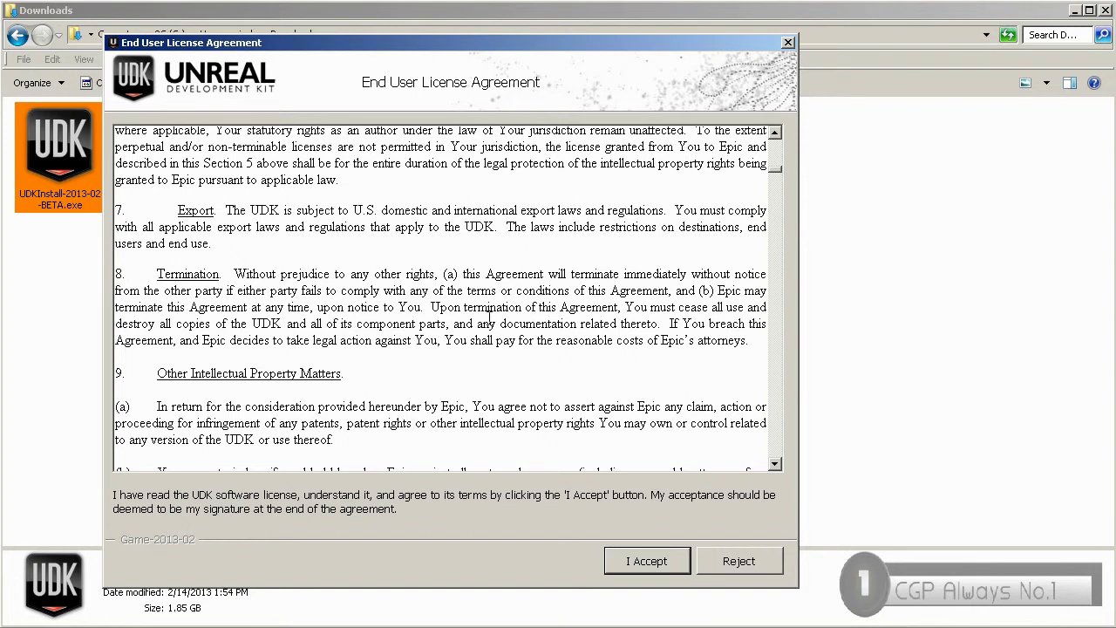
scroll(614, 394, down, 5)
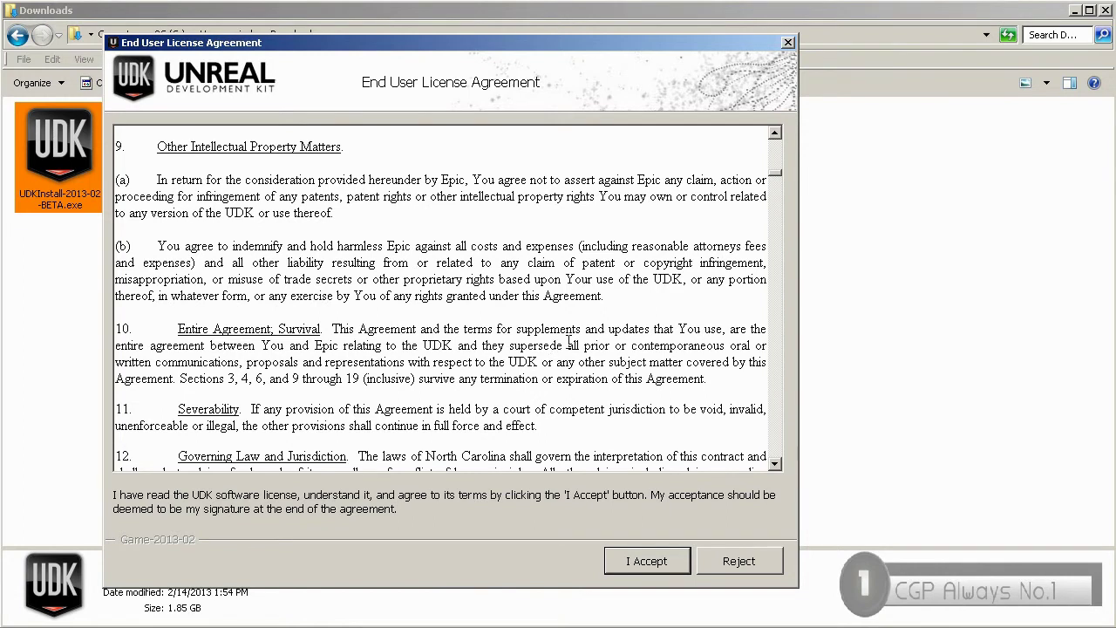
scroll(549, 336, down, 2)
scroll(507, 326, down, 6)
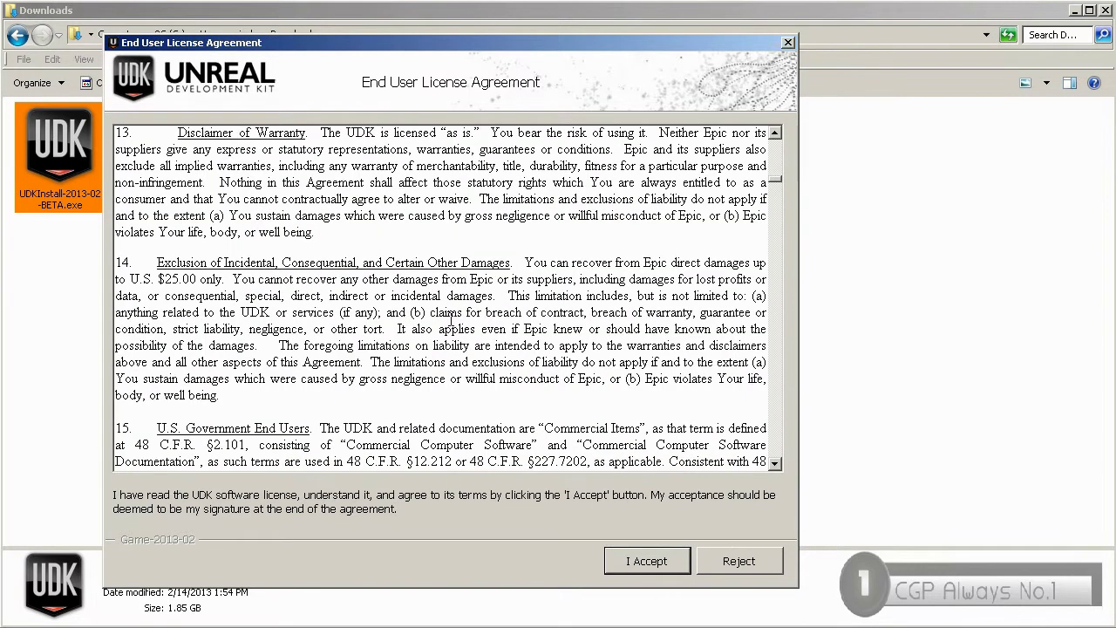
click(621, 561)
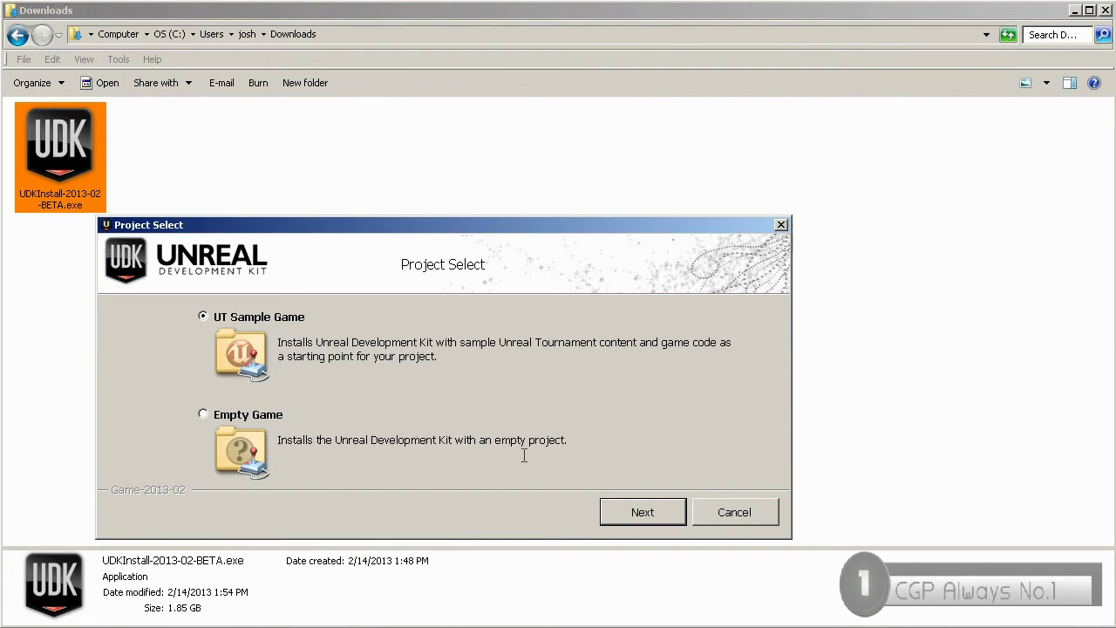
Keep the UT Sample Game project and install UDK to the folder C:\UDK\DT_Intro_UDK.
click(642, 515)
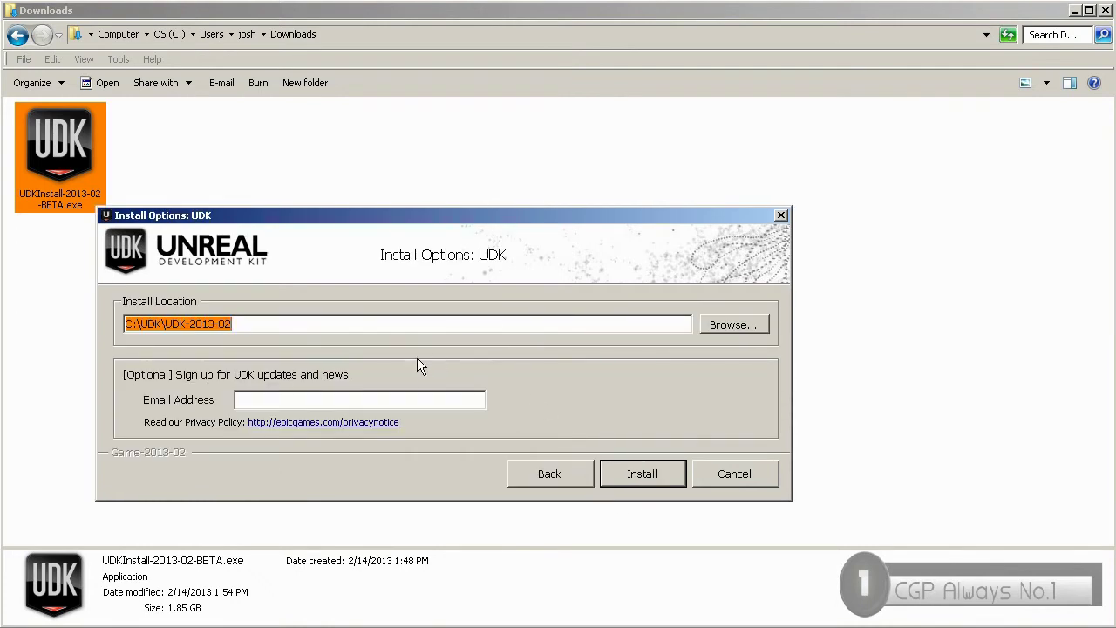
click(258, 325)
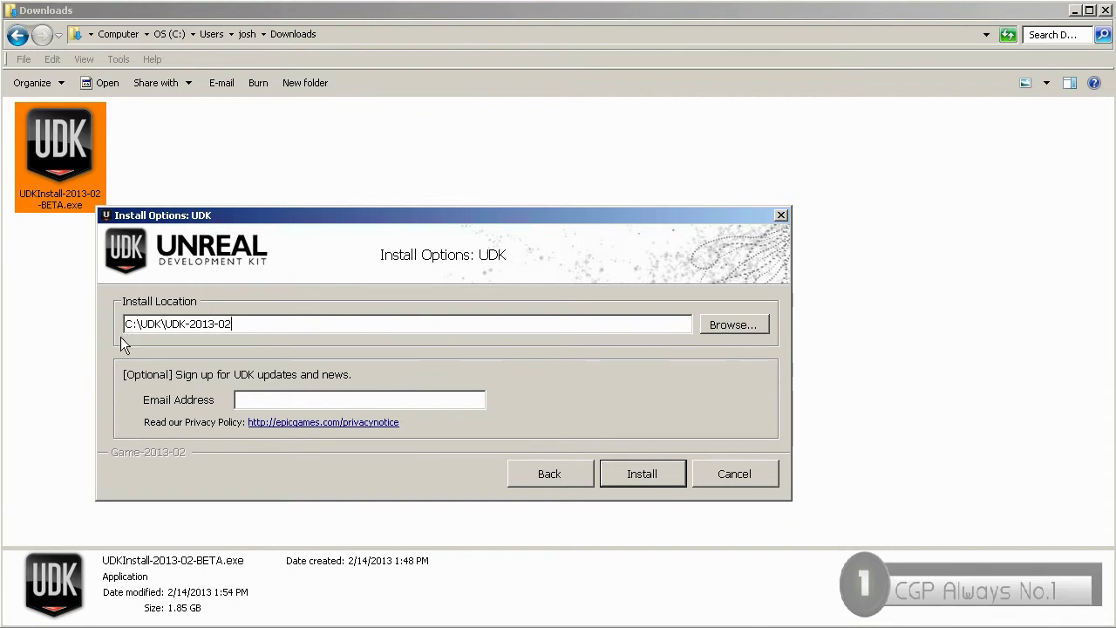
drag(237, 324, 172, 324)
drag(249, 324, 164, 324)
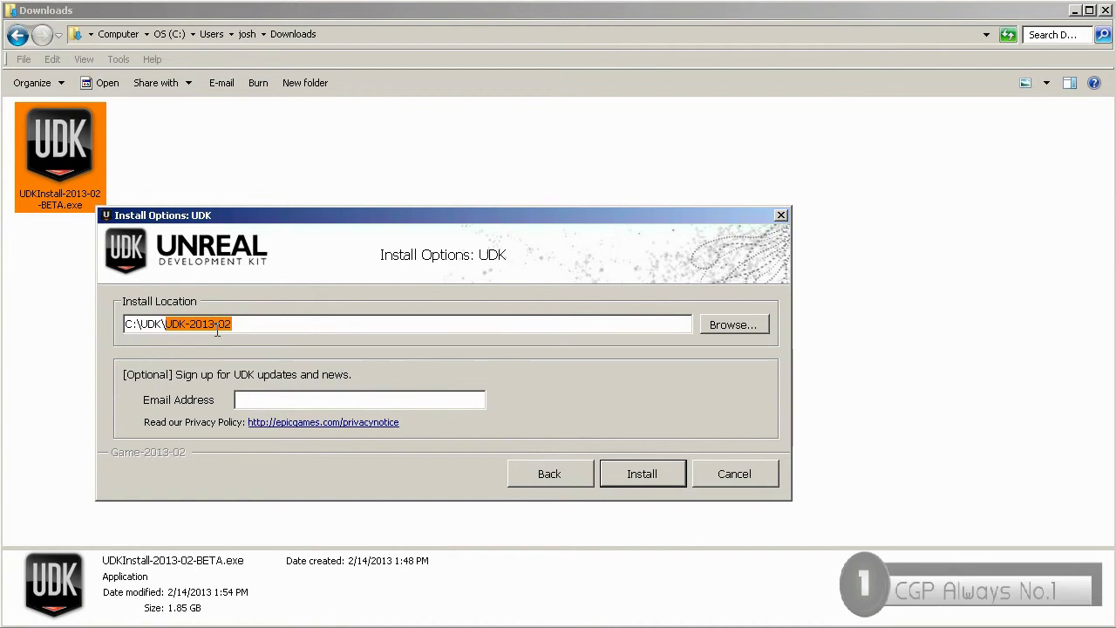
text(DT_)
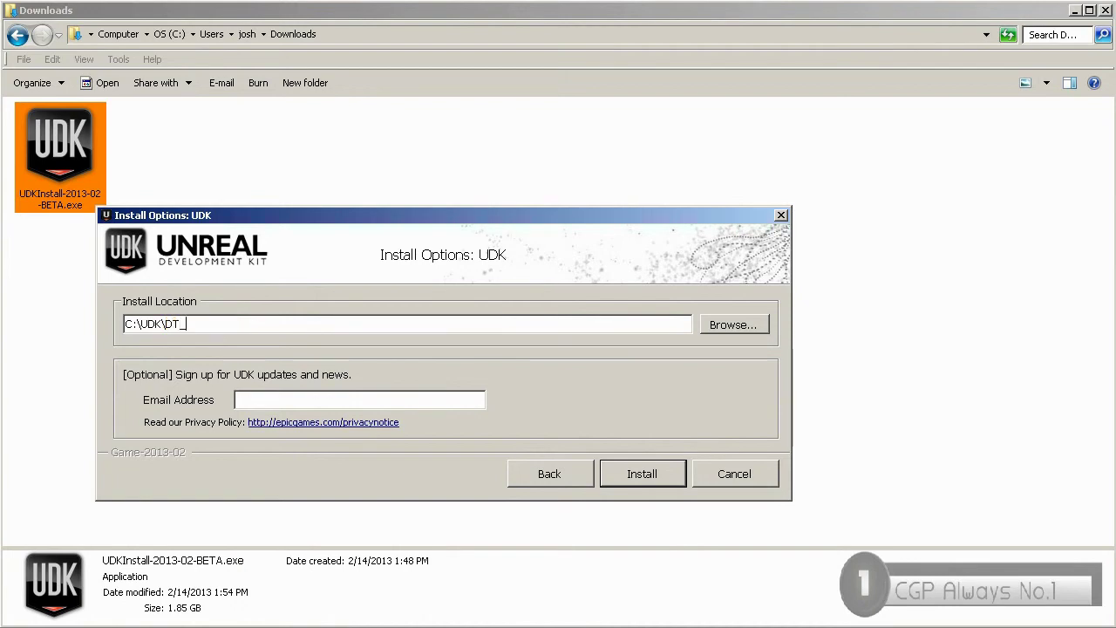
text(UDK)
key(BackSpace)
key(BackSpace)
key(BackSpace)
text(Intro_UDK)
click(628, 469)
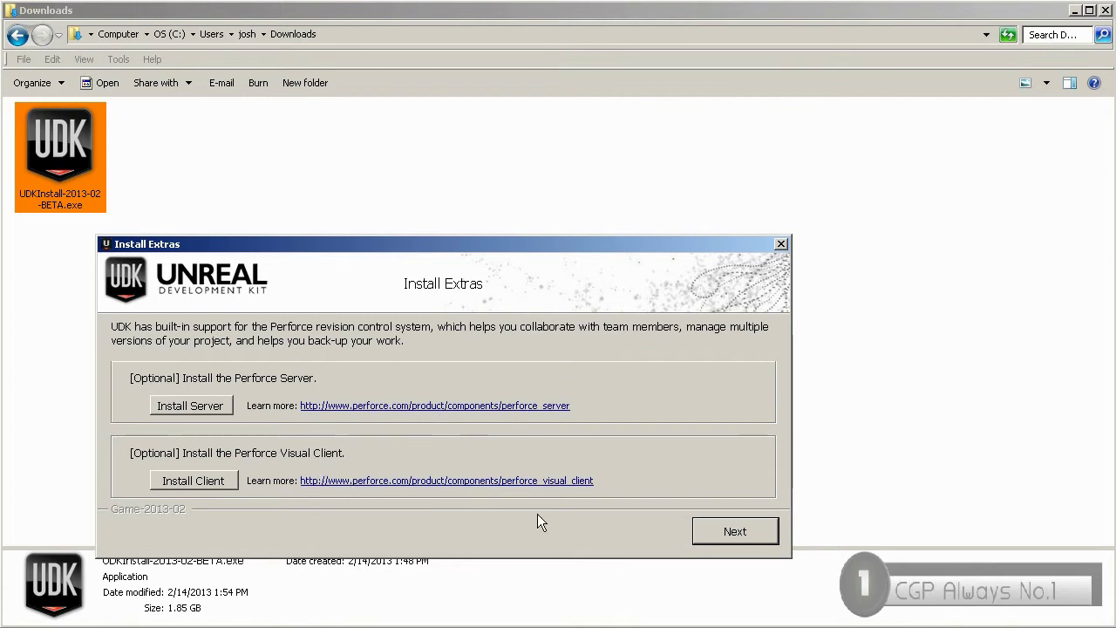
Skip the optional Perforce extras and finish the installation with the return to desktop option.
click(730, 534)
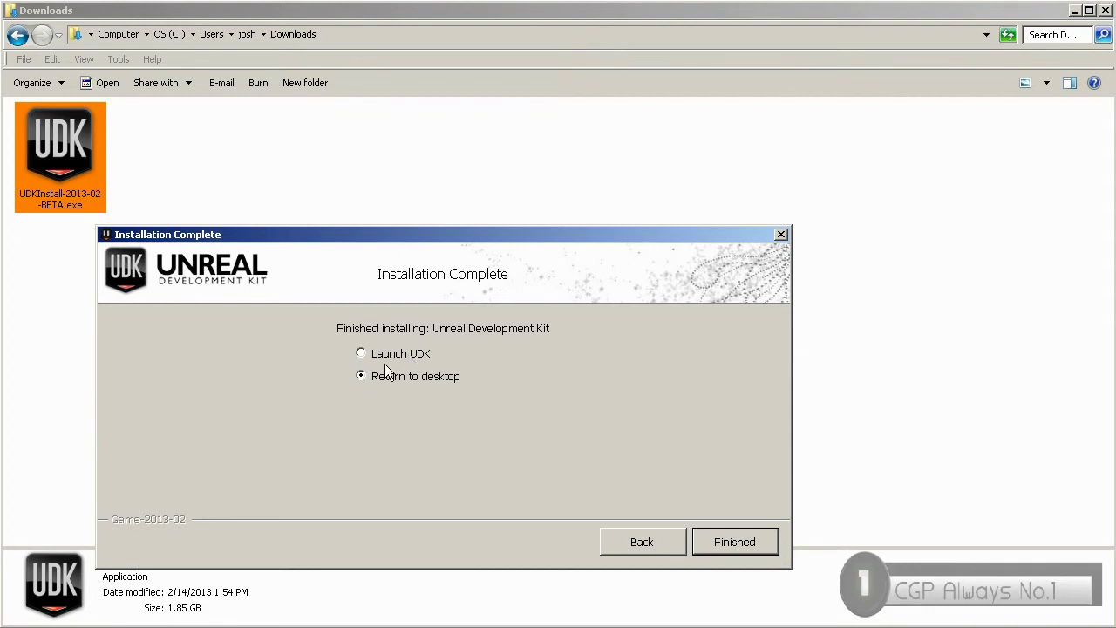
click(731, 542)
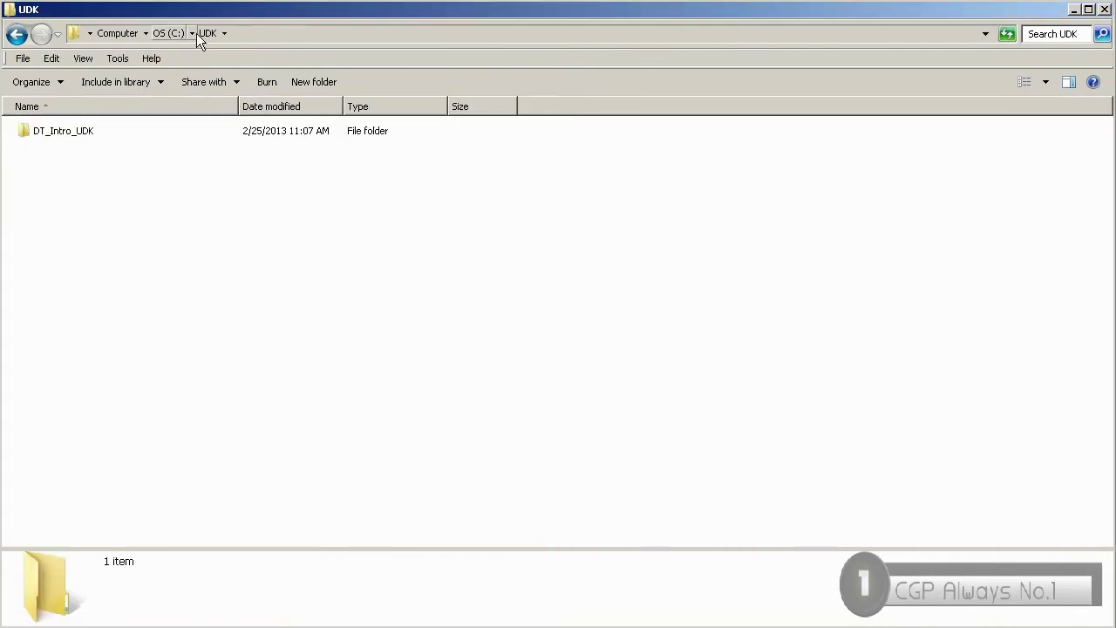
Open the DT_Intro_UDK folder and look through the files in Binaries, returning to DT_Intro_UDK.
double_click(59, 135)
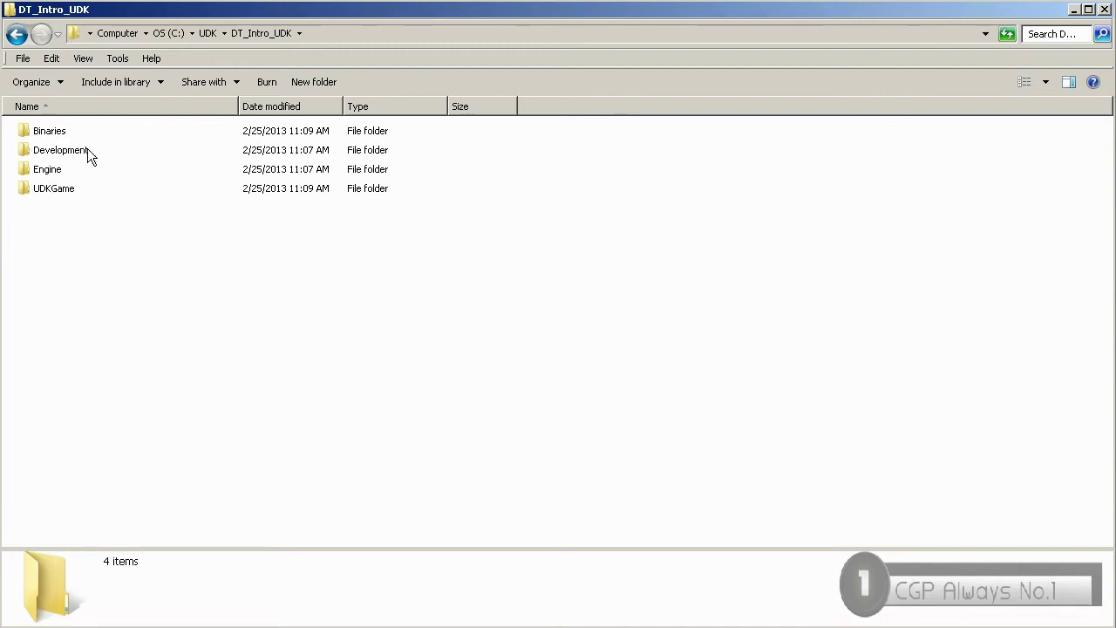
mouse_move(91, 191)
mouse_move(69, 131)
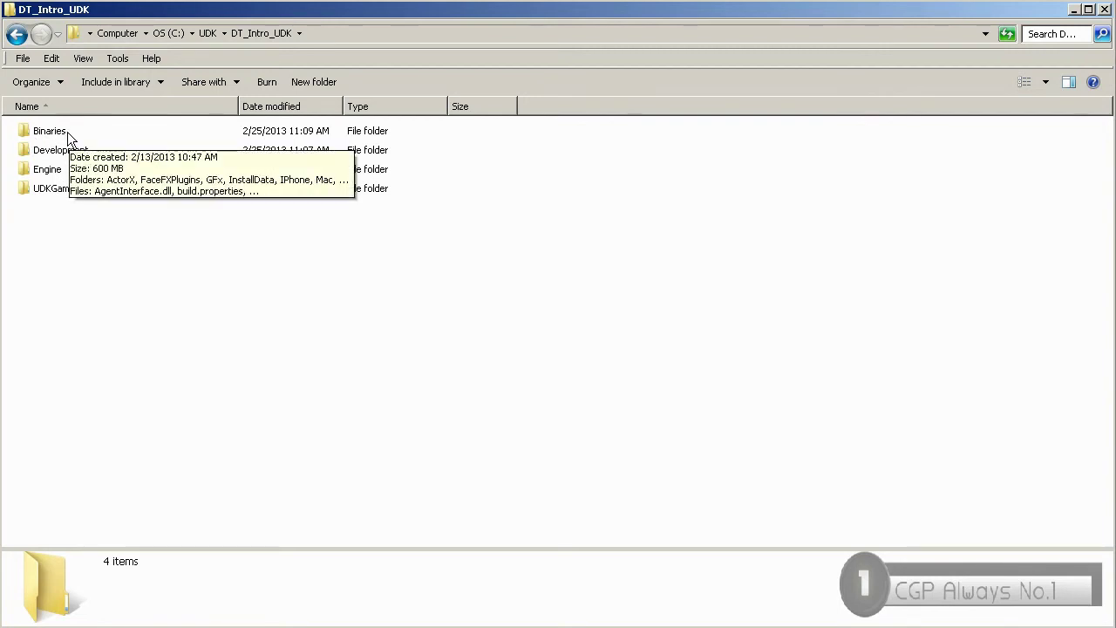
double_click(57, 132)
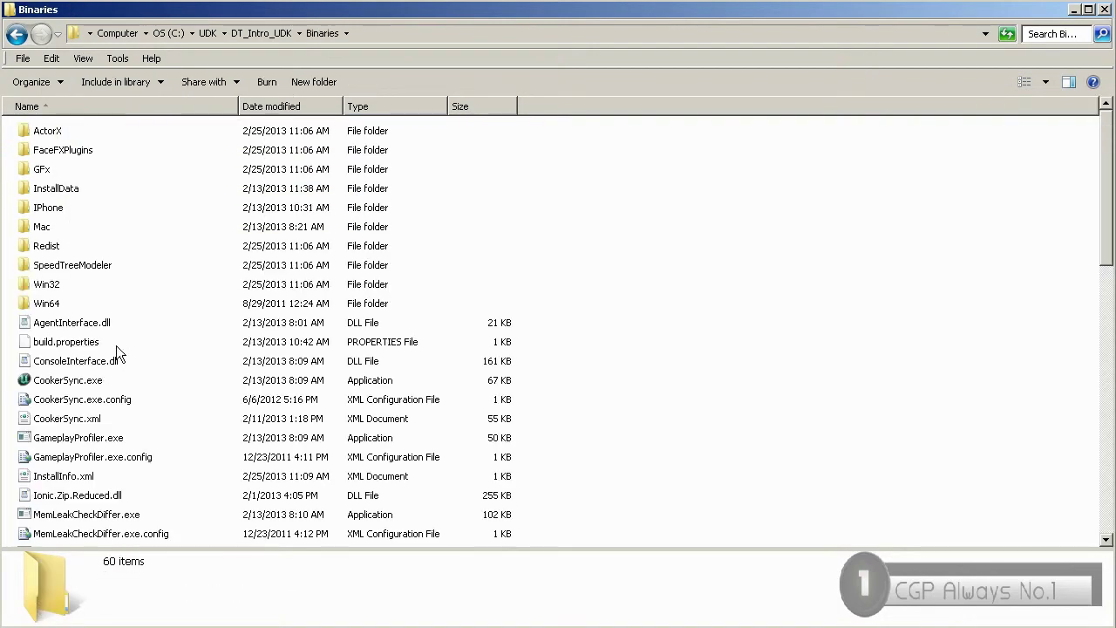
scroll(109, 373, down, 1)
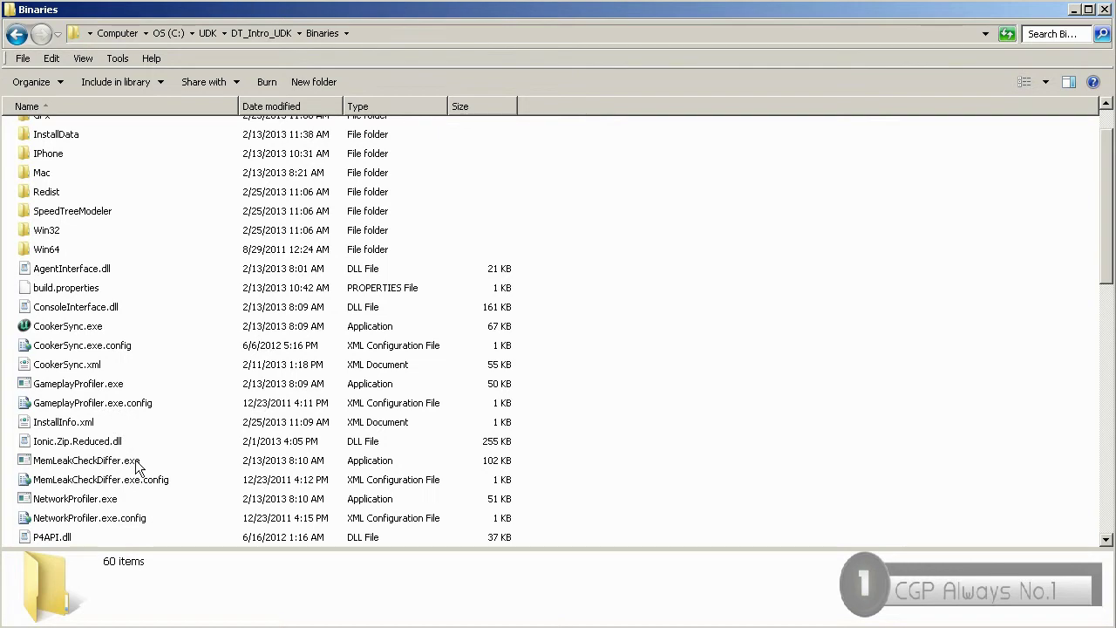
scroll(135, 462, down, 3)
scroll(135, 463, down, 2)
scroll(135, 463, down, 3)
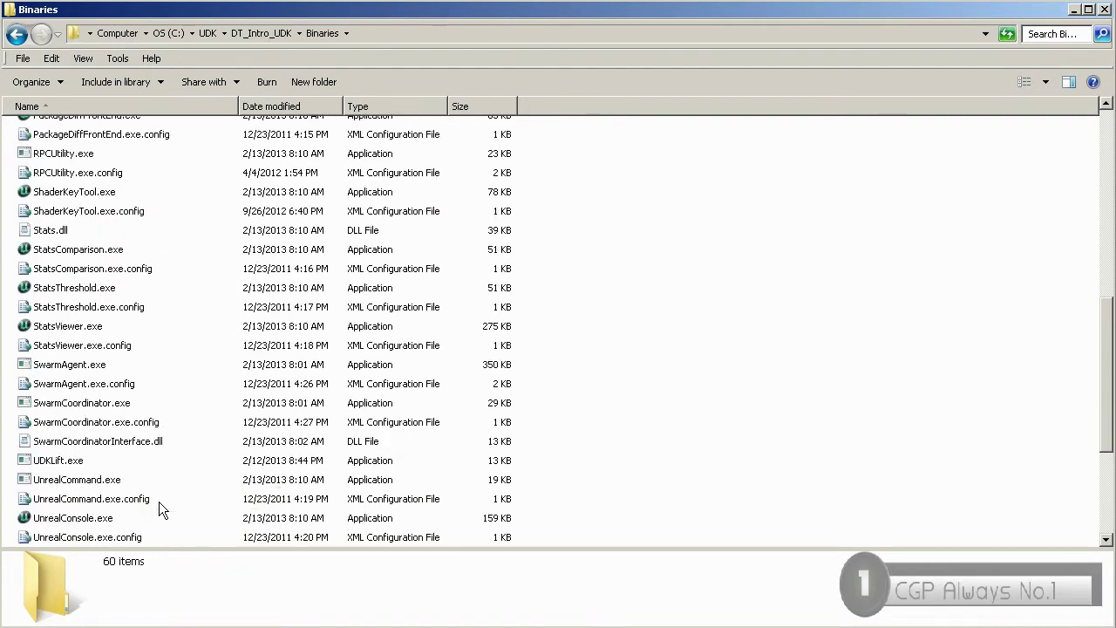
click(17, 34)
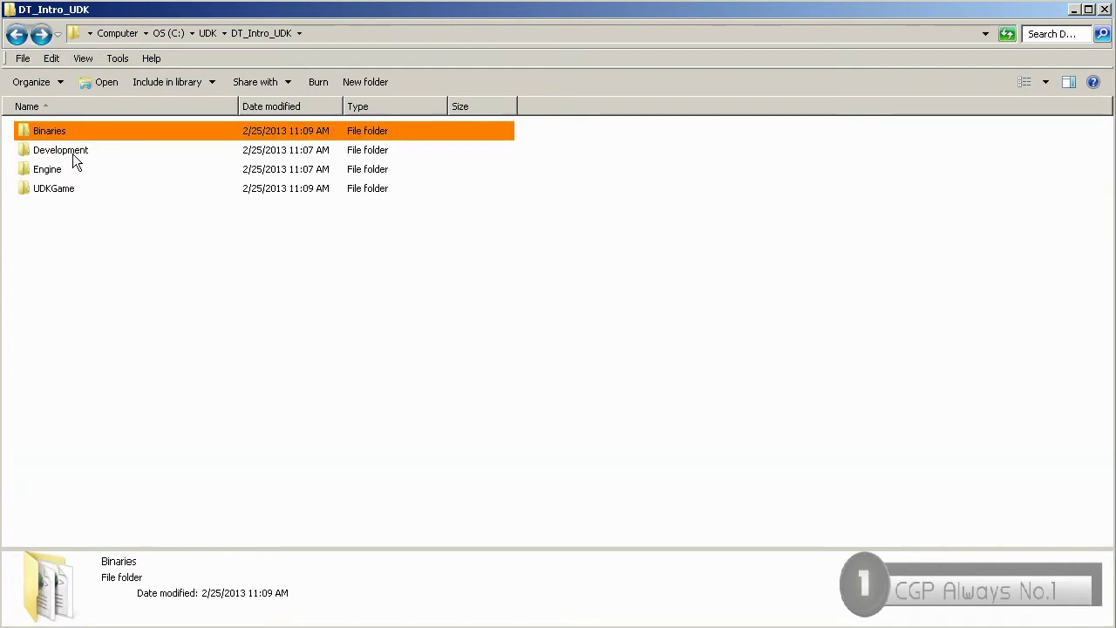
Examine the script source folders in Development\Src, returning to the DT_Intro_UDK folder.
double_click(61, 152)
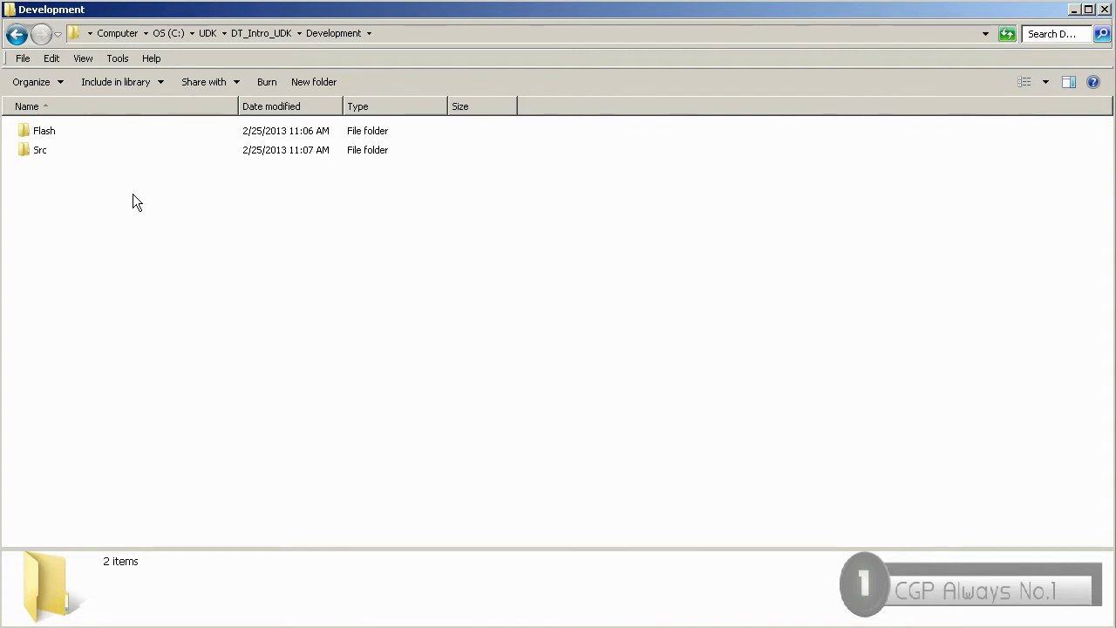
double_click(40, 151)
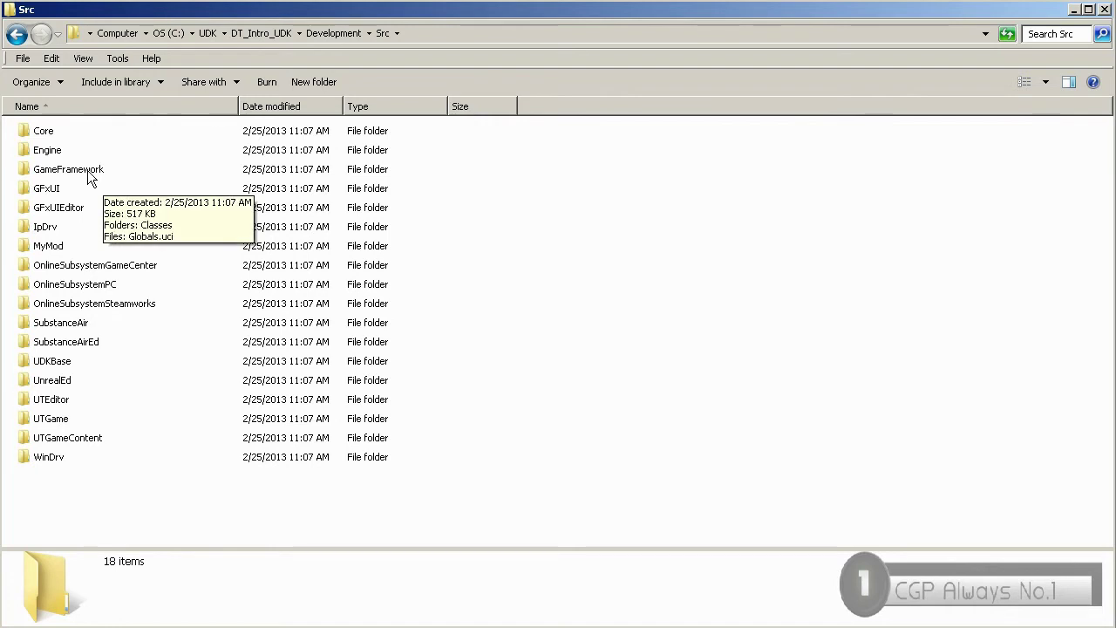
click(17, 35)
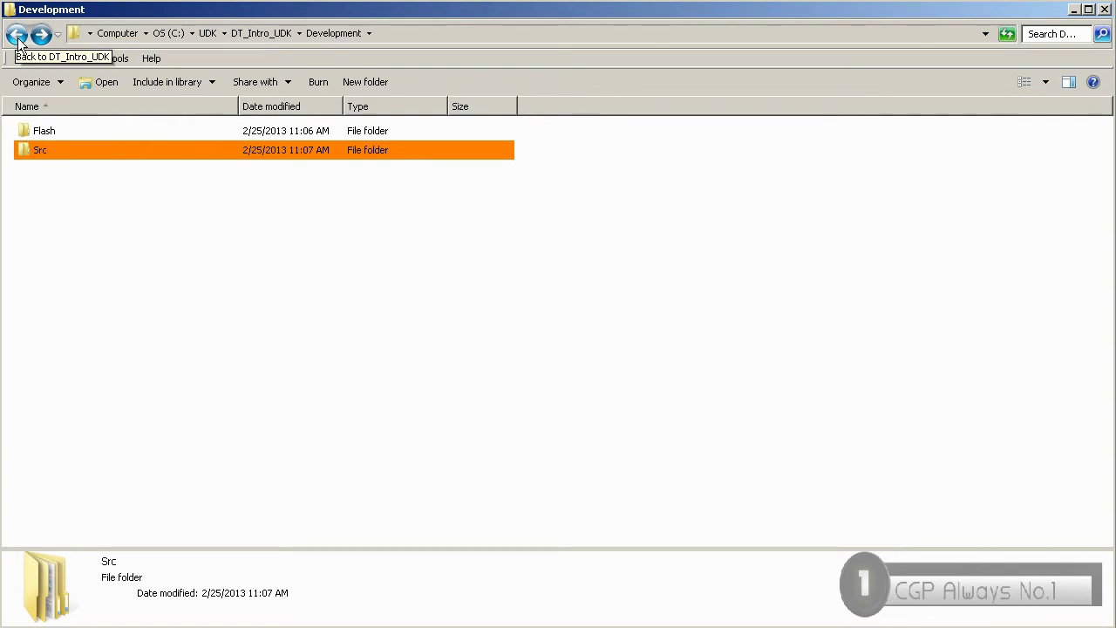
click(19, 39)
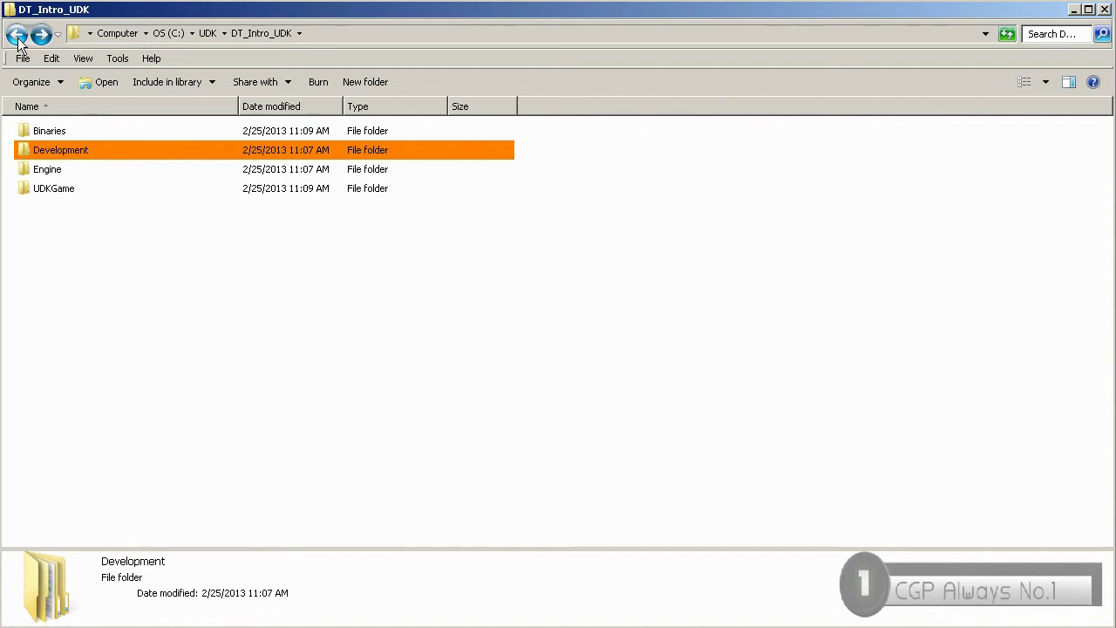
Examine the Engine folder and its Config files, returning to the DT_Intro_UDK folder.
click(46, 173)
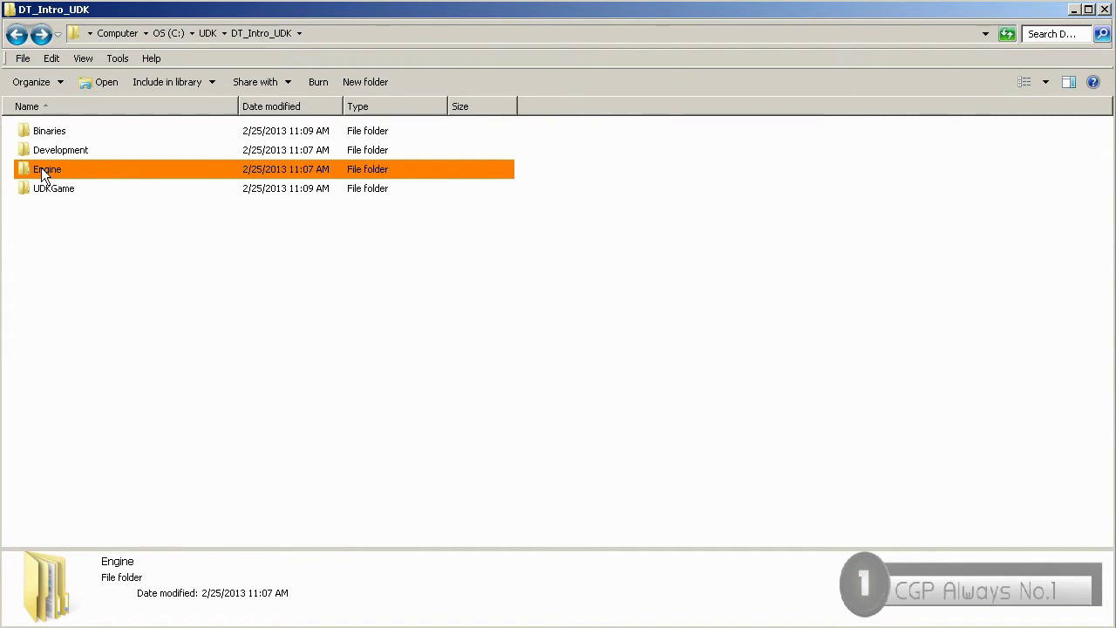
double_click(45, 173)
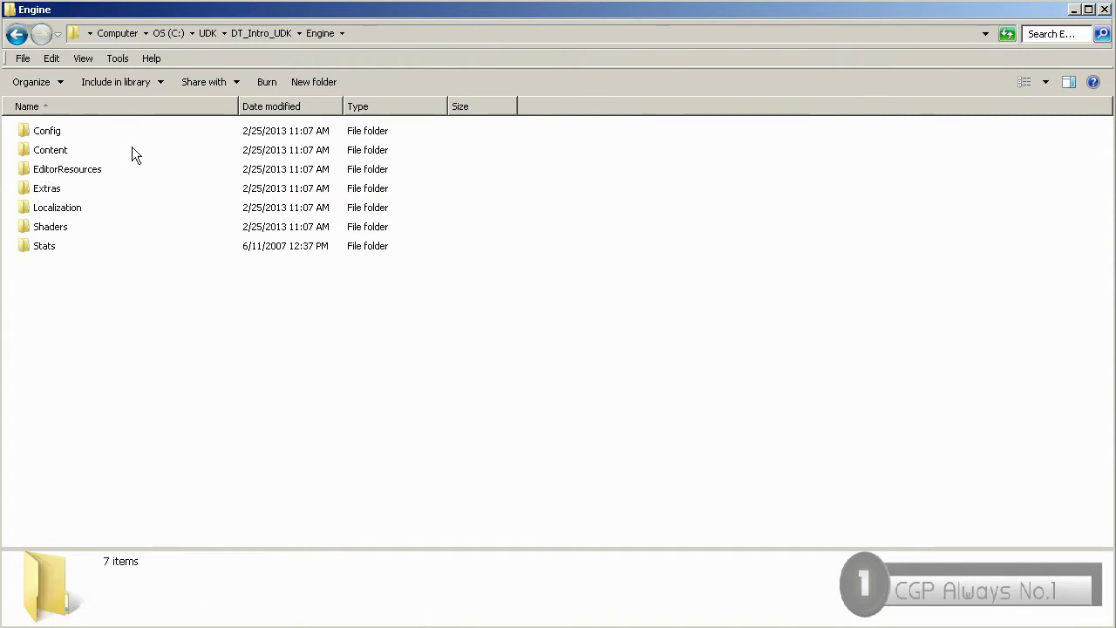
double_click(40, 131)
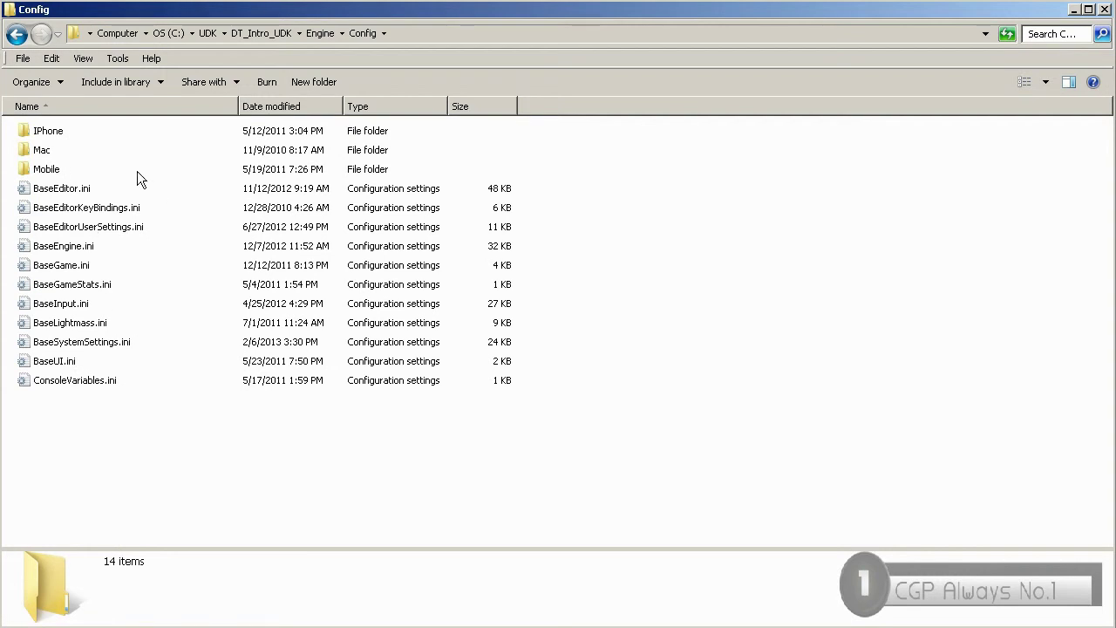
click(16, 33)
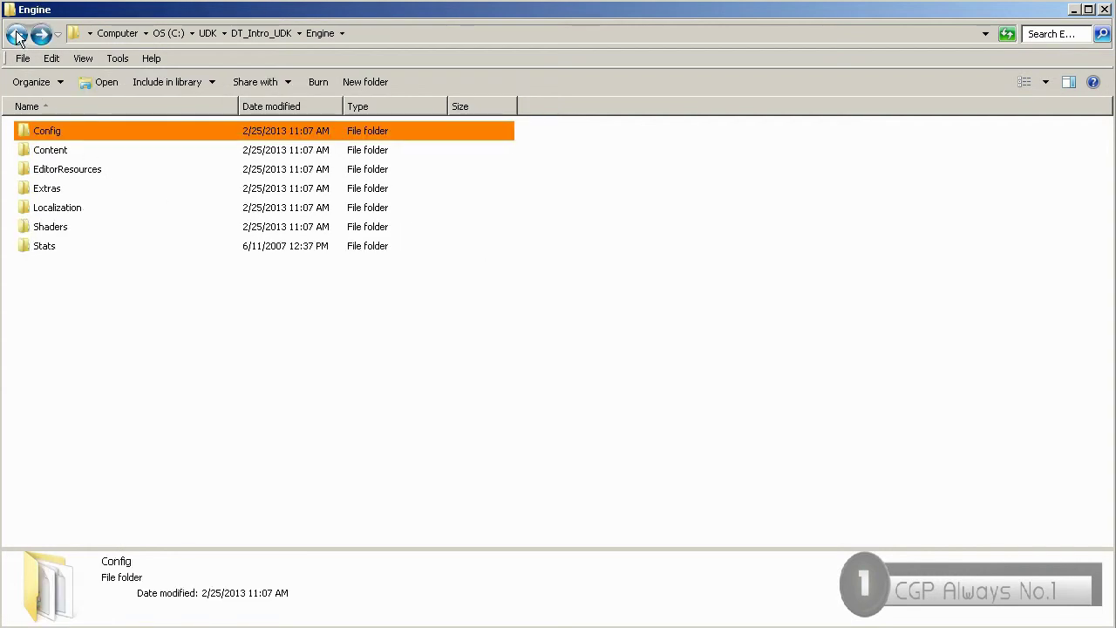
click(15, 33)
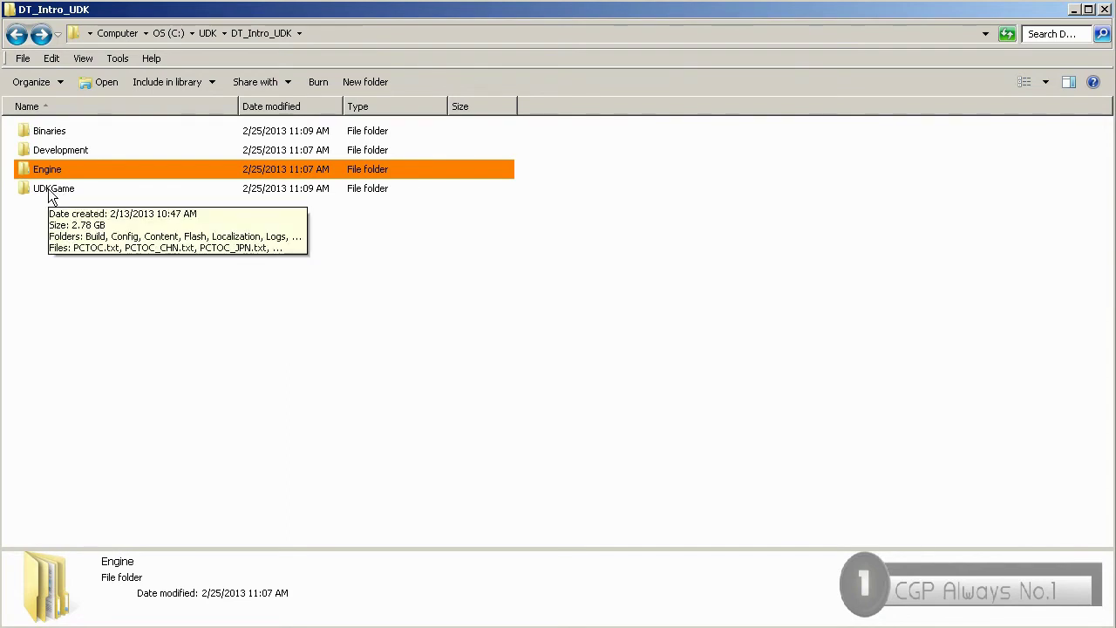
Examine the Characters packages in UDKGame\Content\UT3, returning to the UT3 folder.
double_click(50, 190)
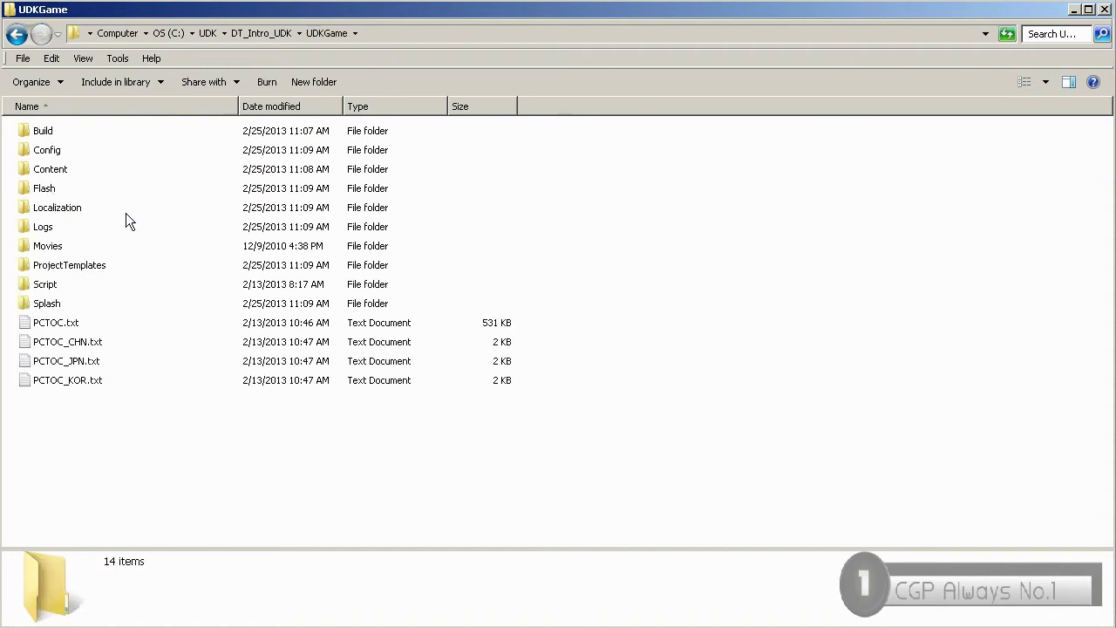
double_click(44, 172)
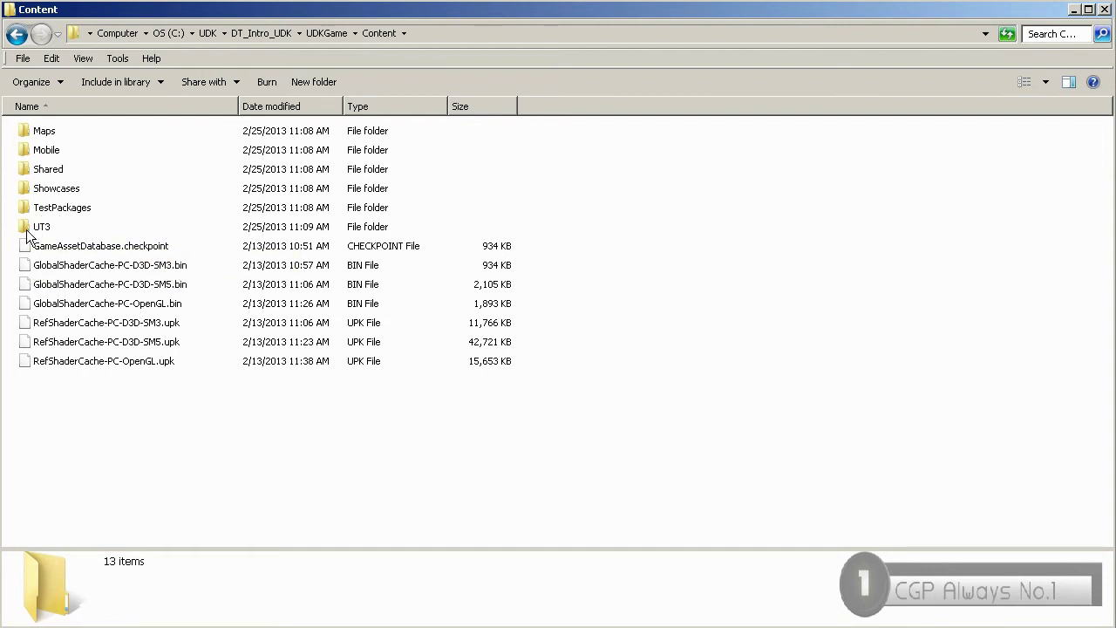
double_click(27, 230)
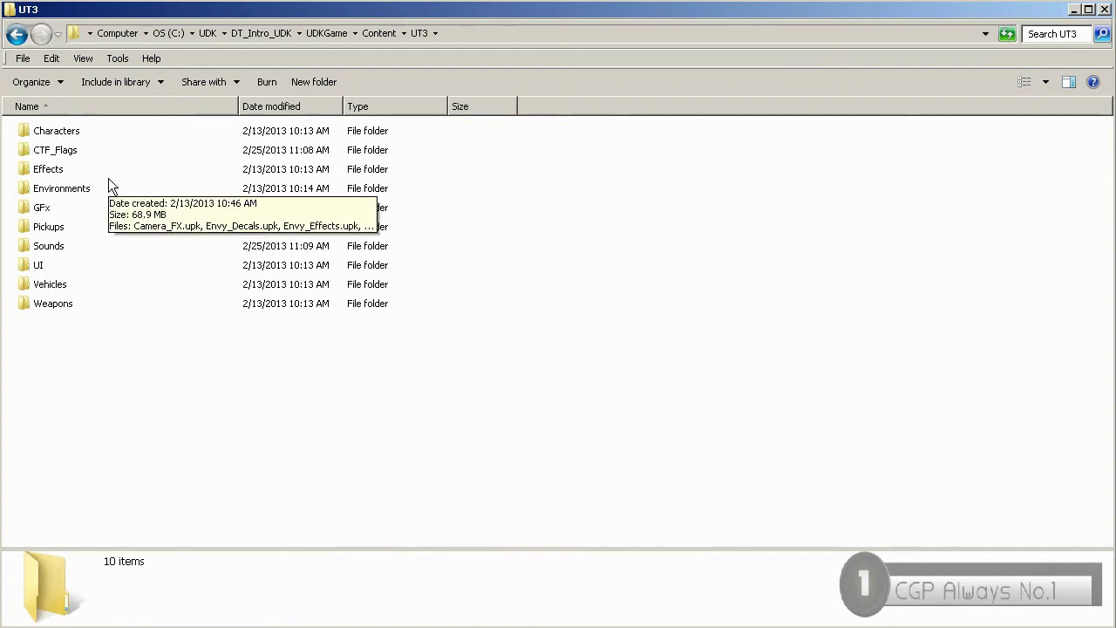
double_click(48, 132)
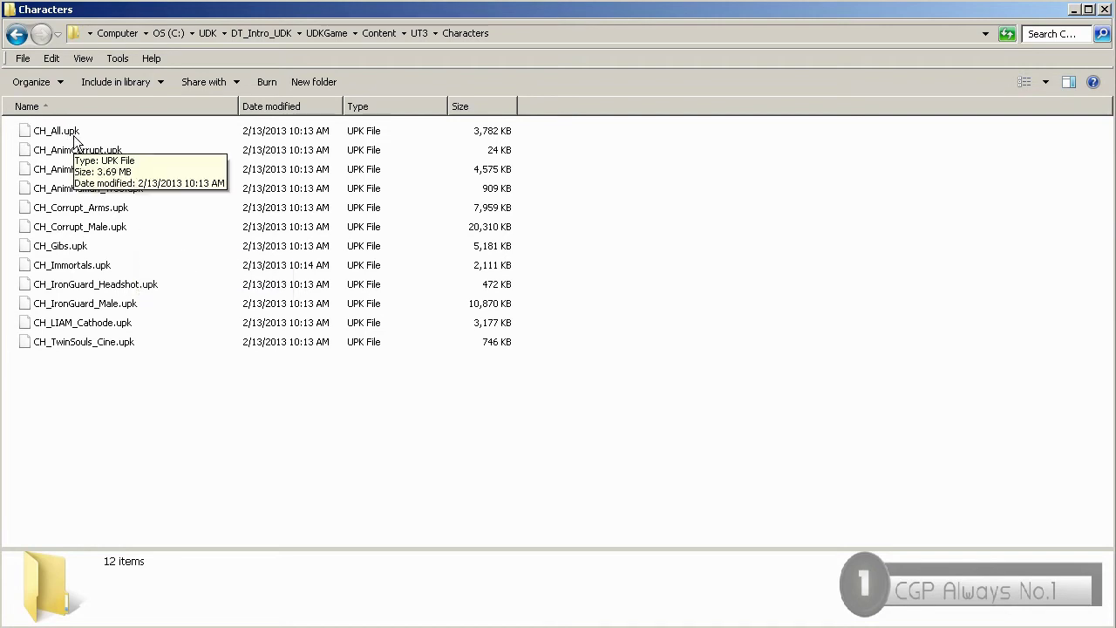
click(17, 35)
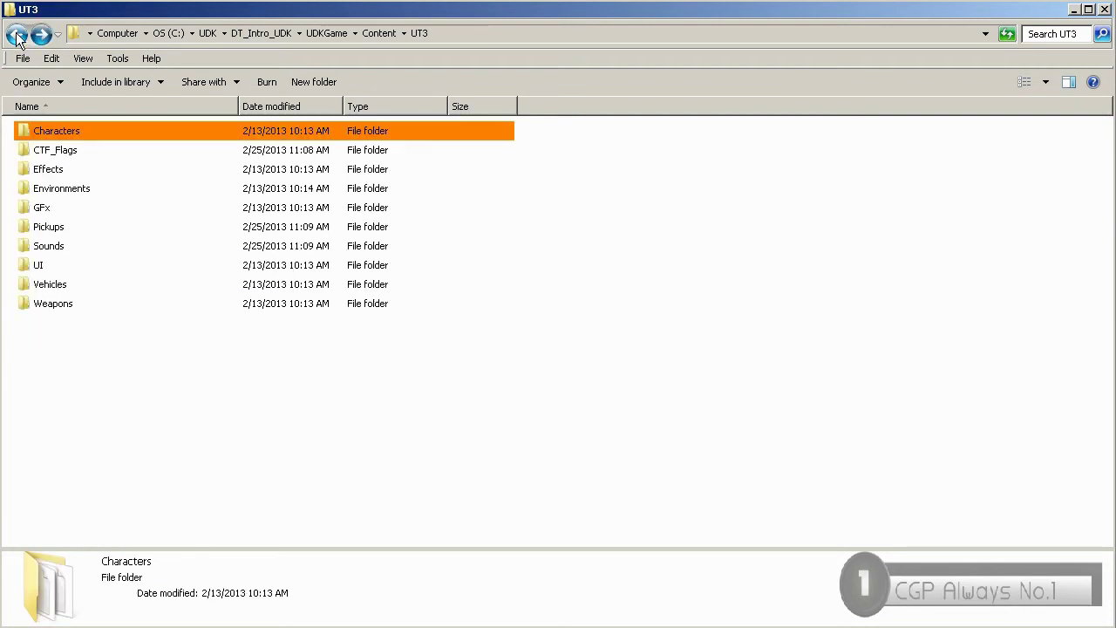
Examine the Examples folder in UDKGame\Content\Maps, returning to the UDK folder.
click(17, 35)
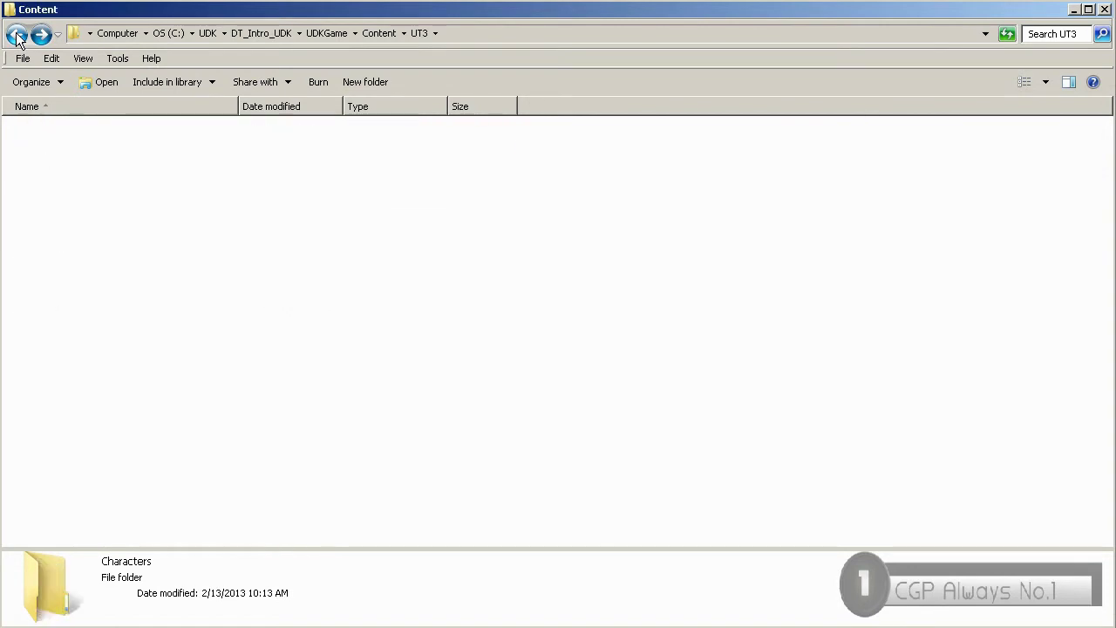
click(17, 35)
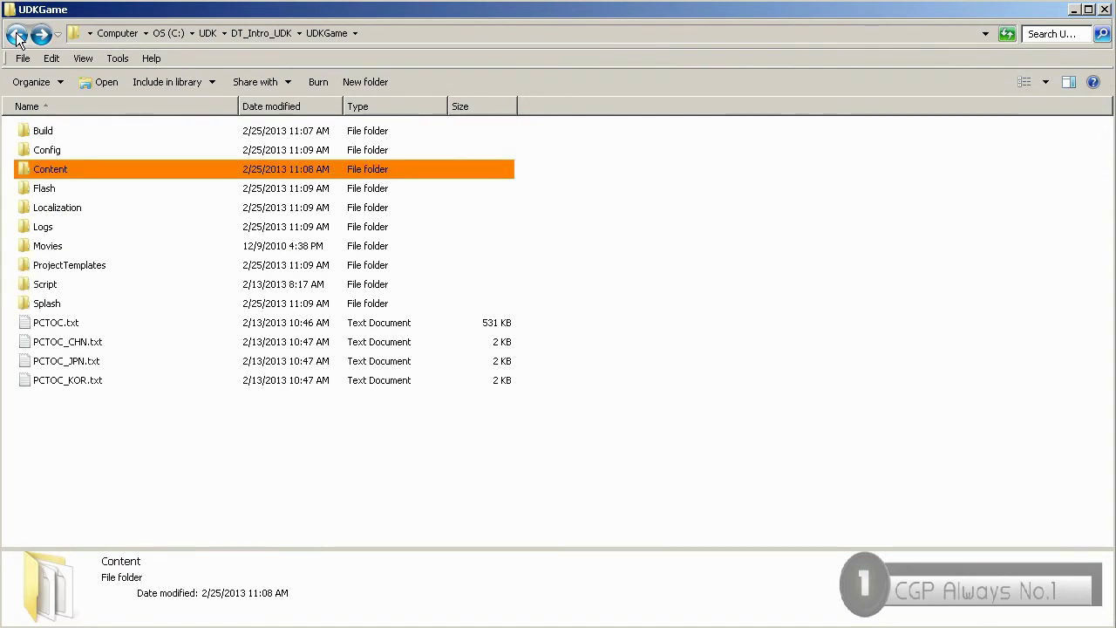
double_click(49, 171)
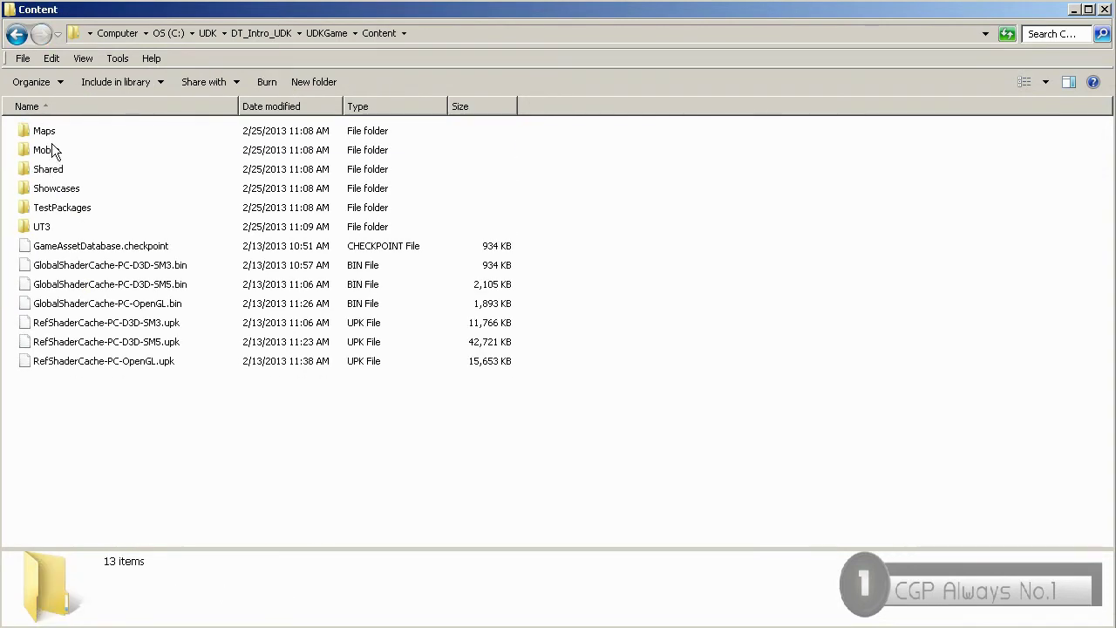
double_click(44, 133)
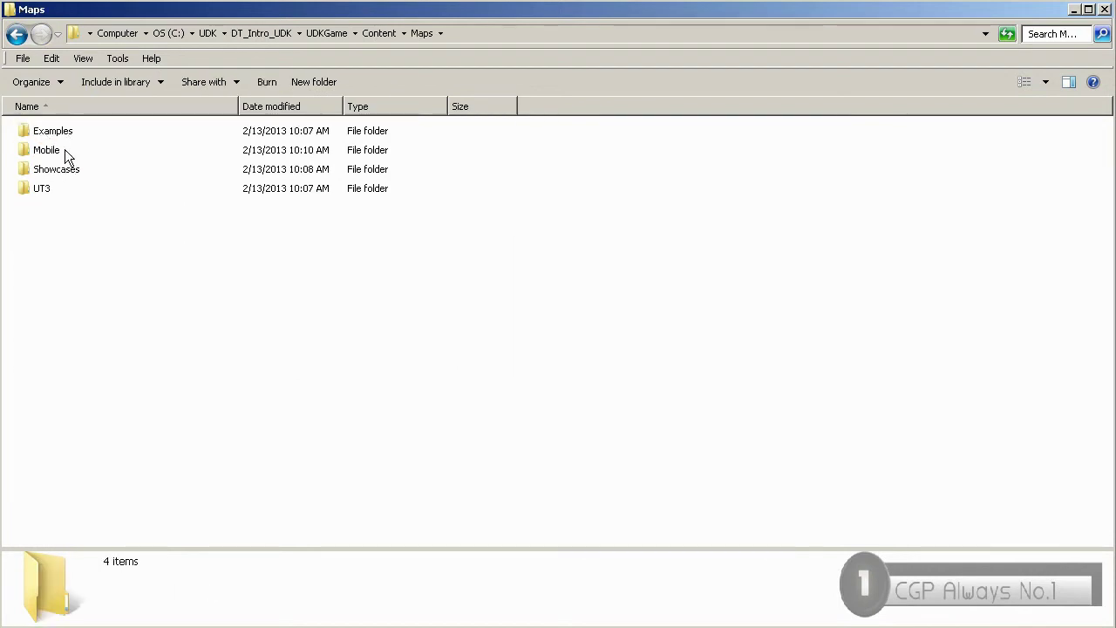
double_click(41, 133)
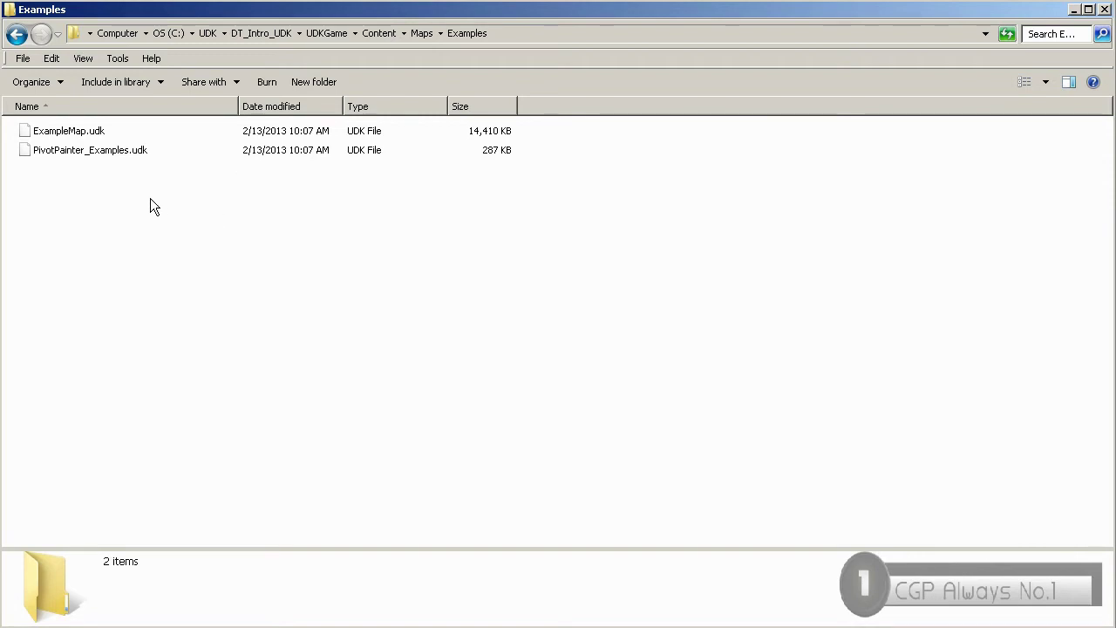
click(208, 33)
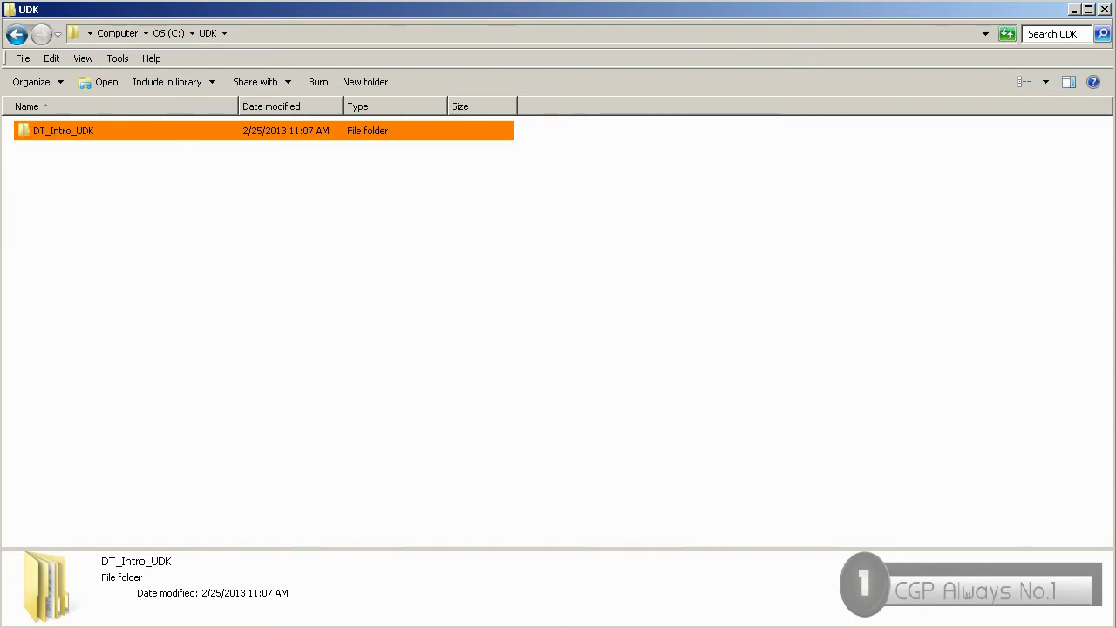
Launch the UDK editor and dismiss its Welcome screen with showing at startup turned off.
key(super)
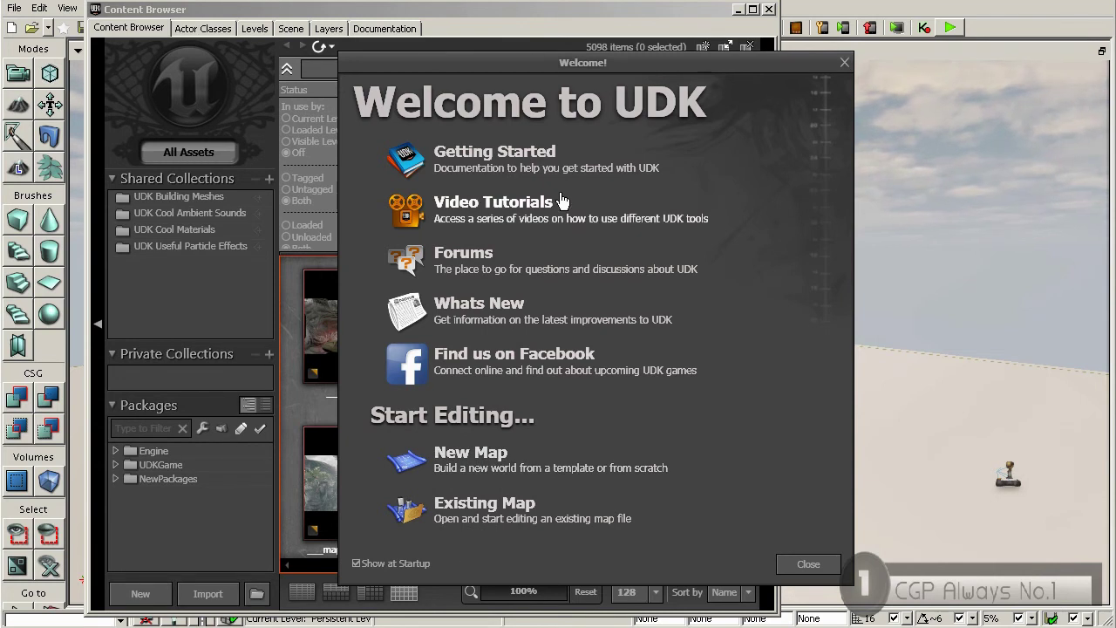
click(356, 563)
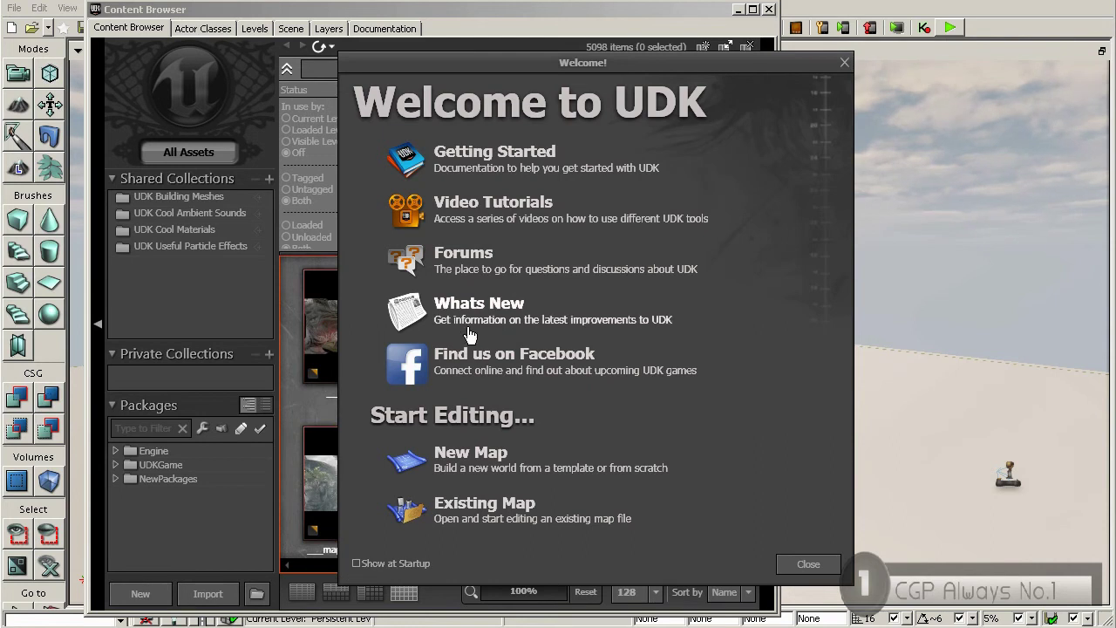
click(845, 62)
Reposition the Content Browser window and look up where the Welcome screen can be reopened in Help.
drag(290, 10, 300, 30)
click(282, 8)
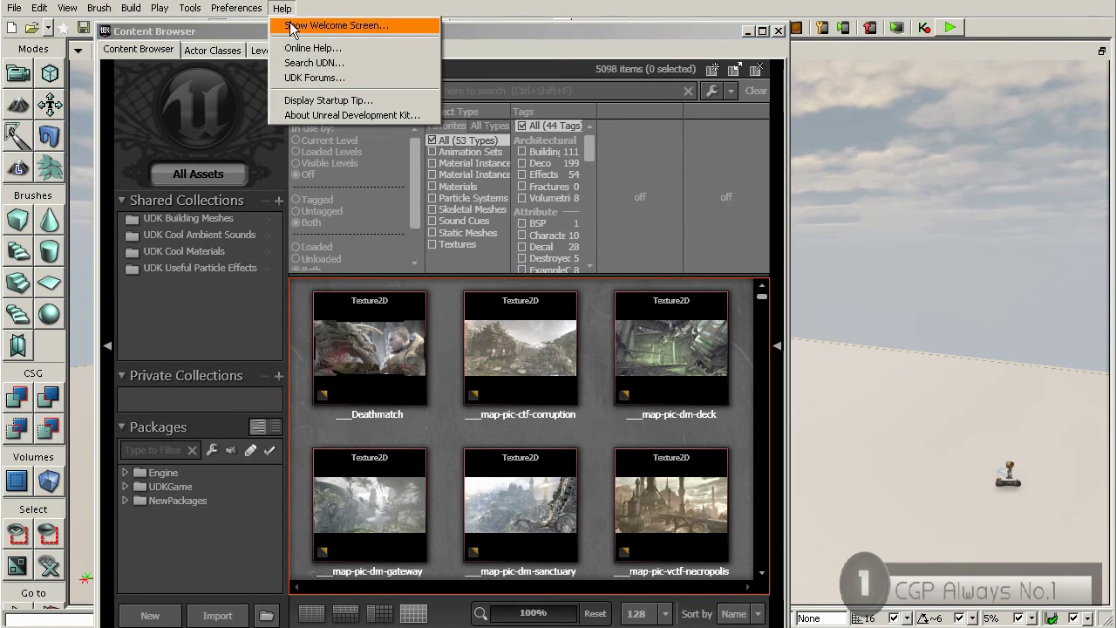
click(397, 34)
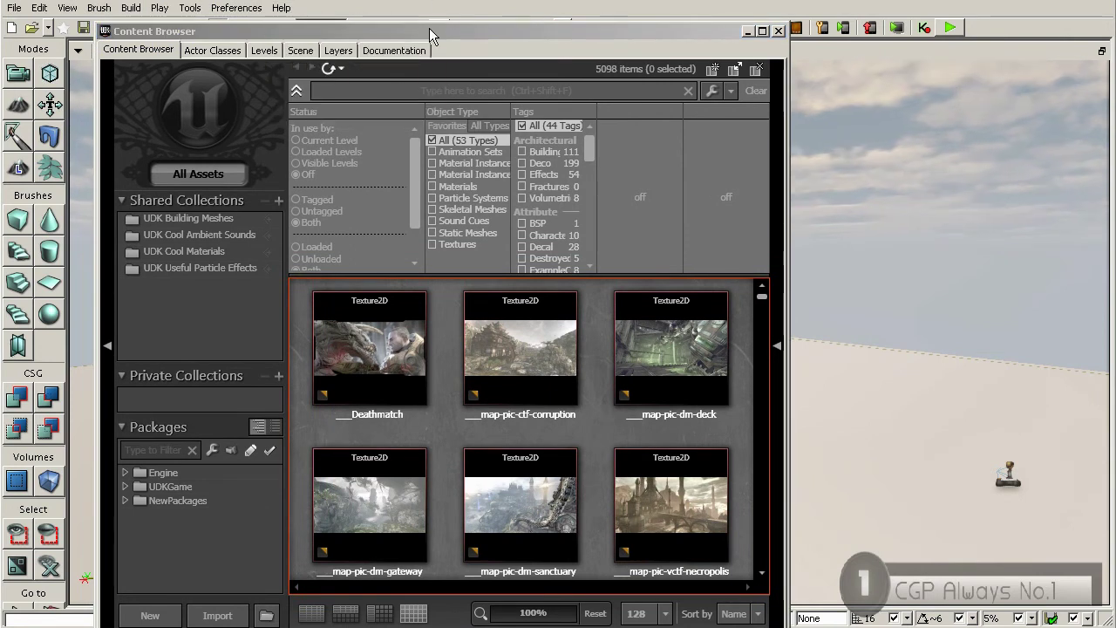
drag(397, 34, 402, 26)
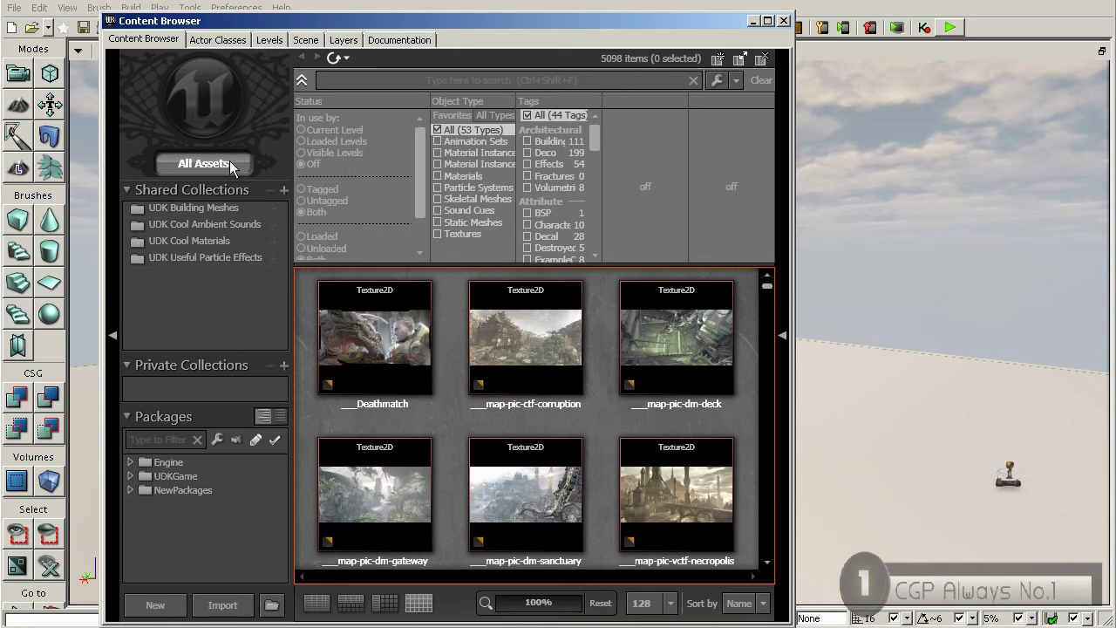
Try the Untagged status filter in the Content Browser and restore it to Both.
click(374, 202)
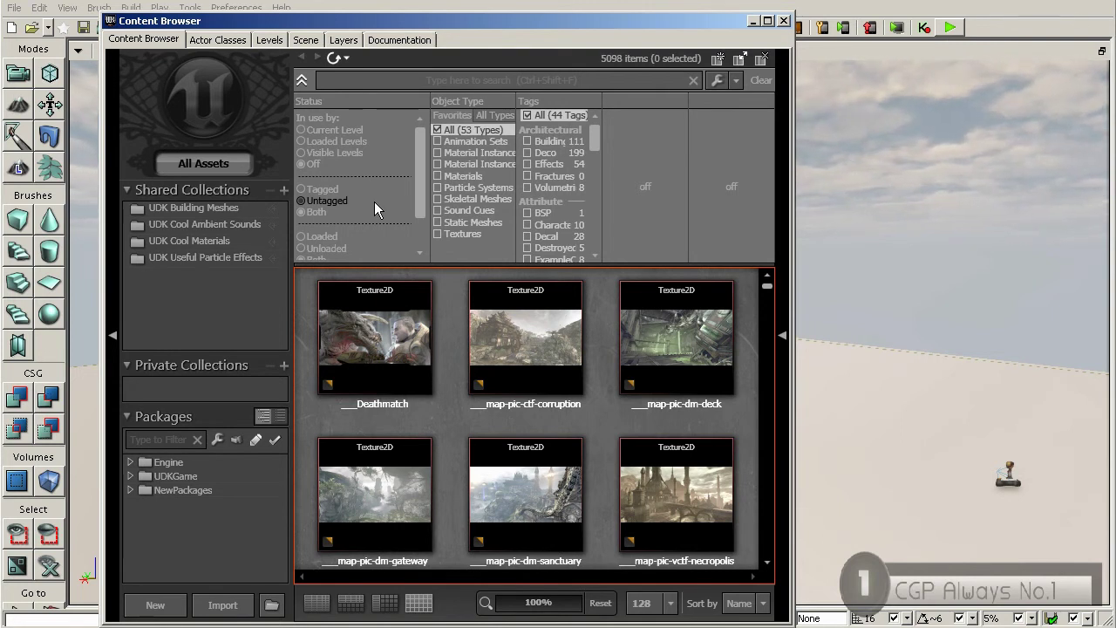
click(315, 212)
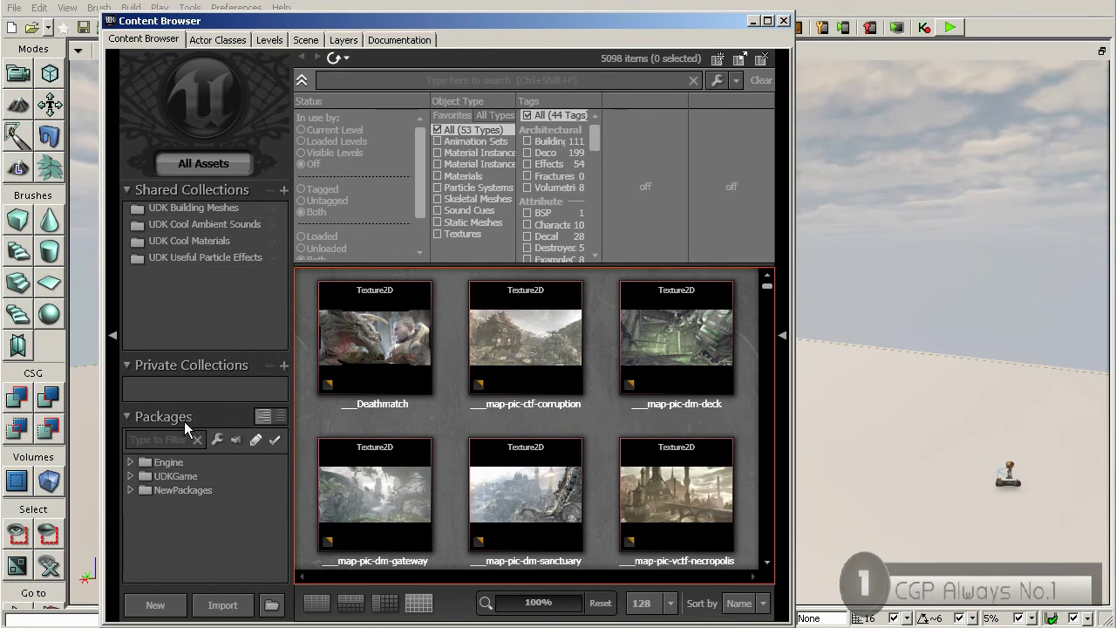
Expand the package tree through UDKGame, Content and UT3 down to the packages in Characters.
click(129, 476)
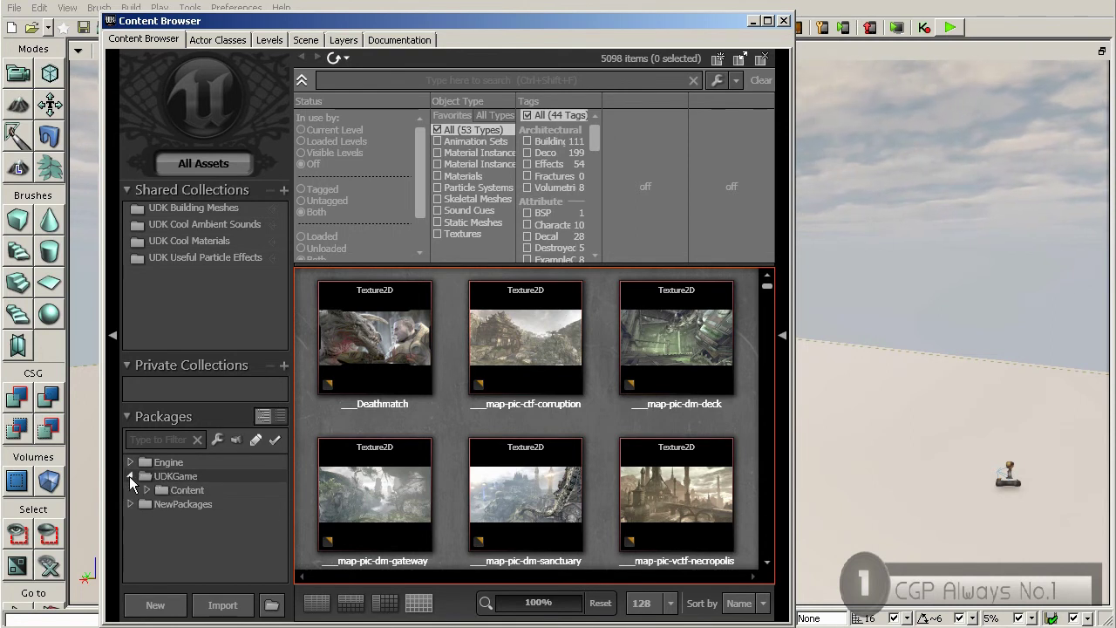
click(145, 490)
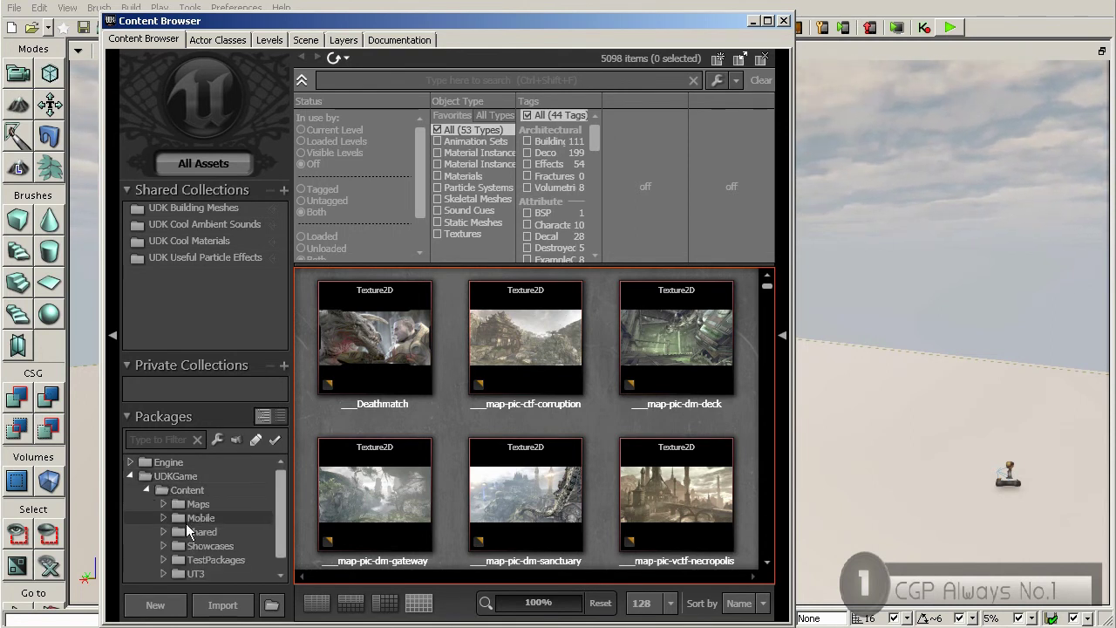
scroll(192, 497, down, 1)
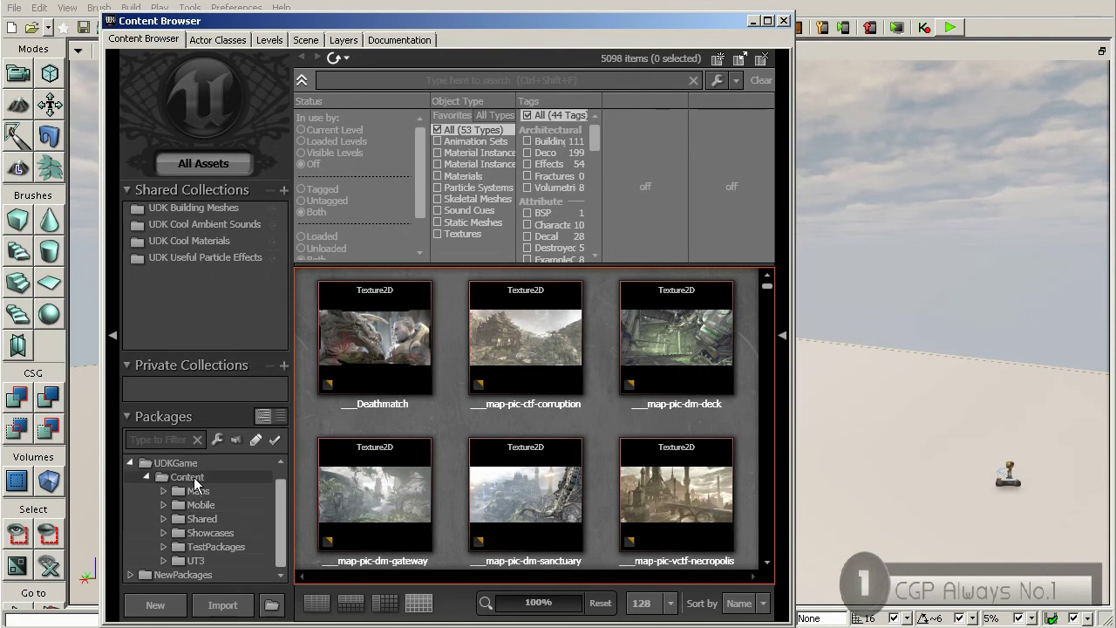
click(146, 477)
click(145, 490)
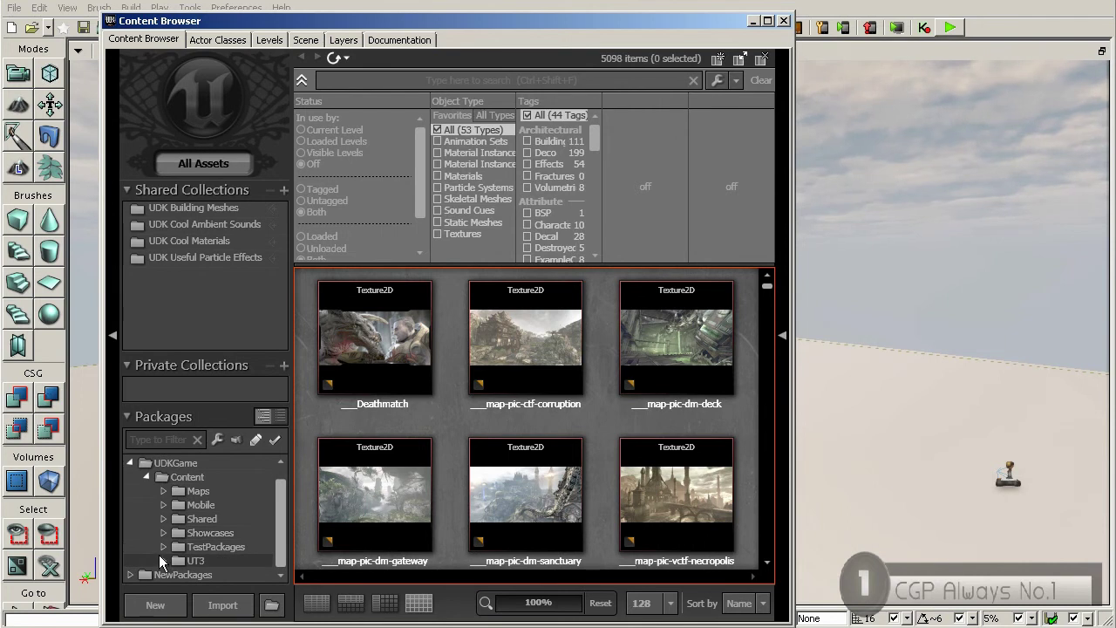
click(163, 573)
scroll(187, 556, down, 2)
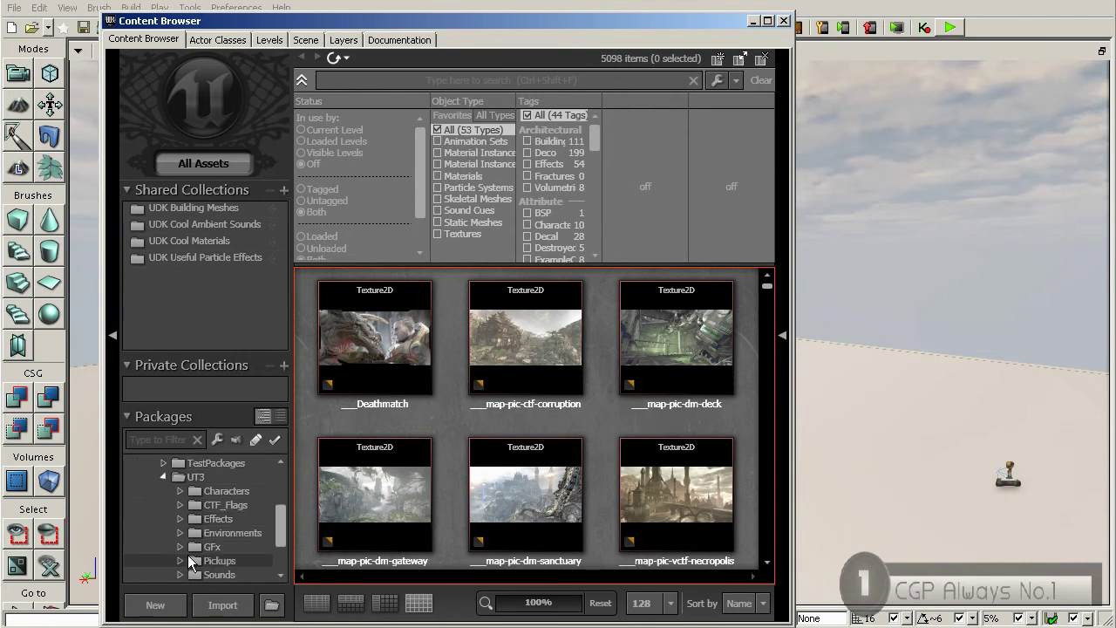
click(180, 492)
Show the assets of the CH_All package and look through its materials and textures.
click(237, 504)
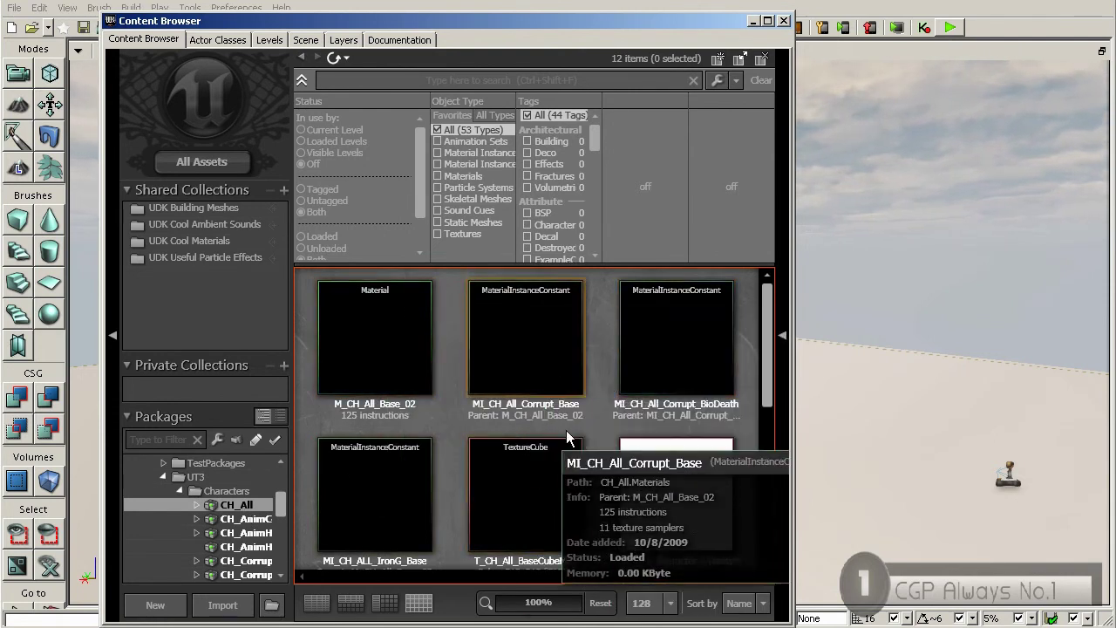
drag(767, 353, 758, 438)
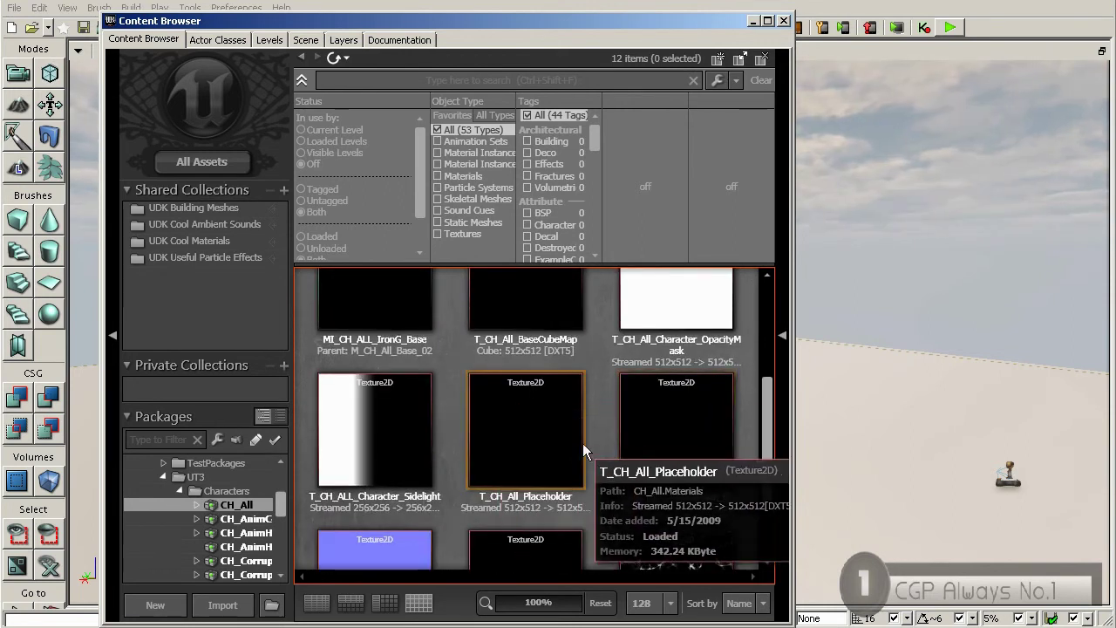
mouse_move(511, 453)
scroll(524, 458, down, 3)
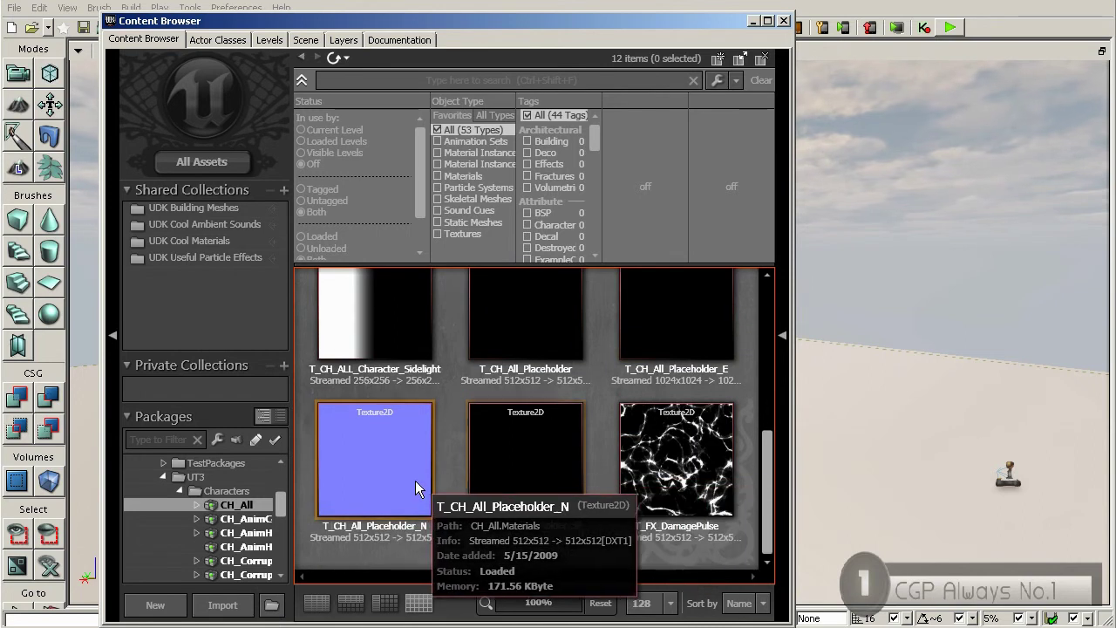
scroll(275, 509, down, 3)
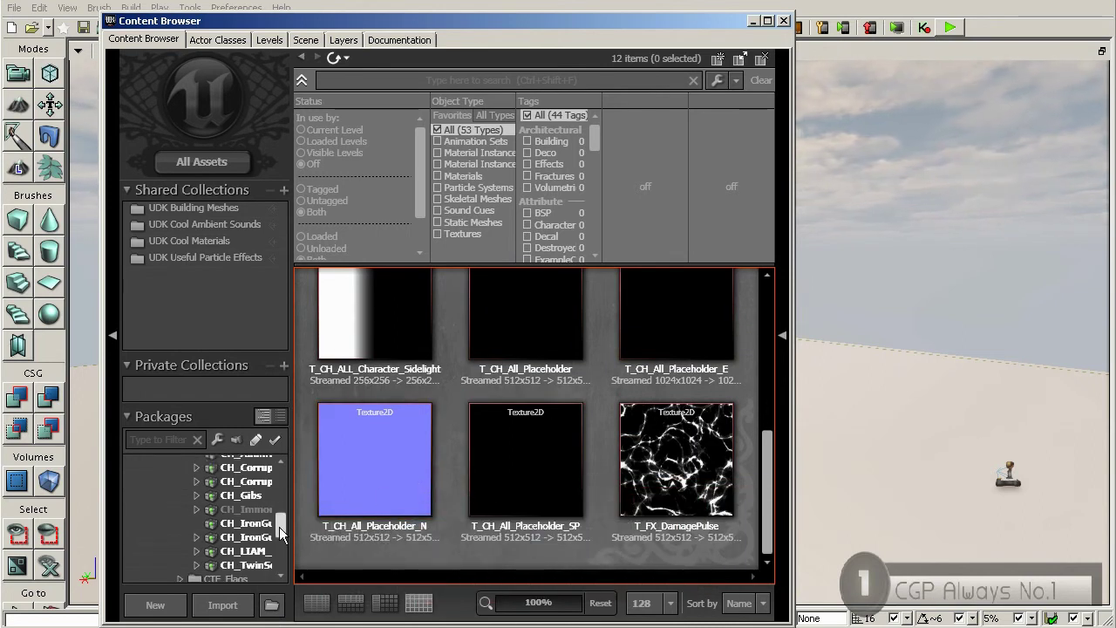
View the assets of the CH_Corrupt_Arms and CH_Corrupt_Male packages.
click(247, 481)
click(247, 496)
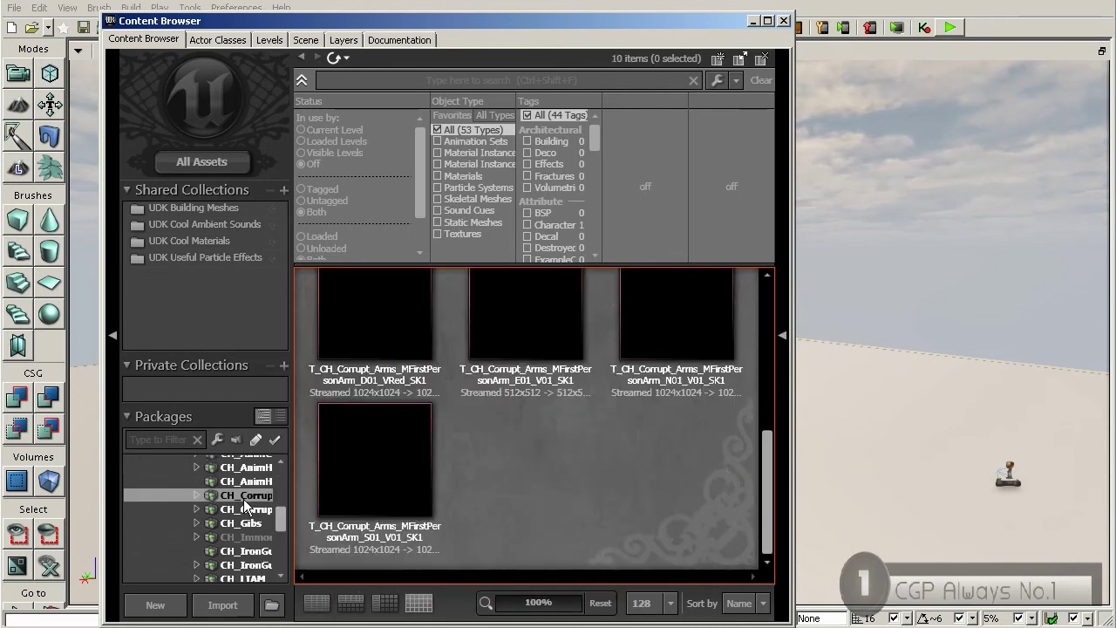
click(245, 510)
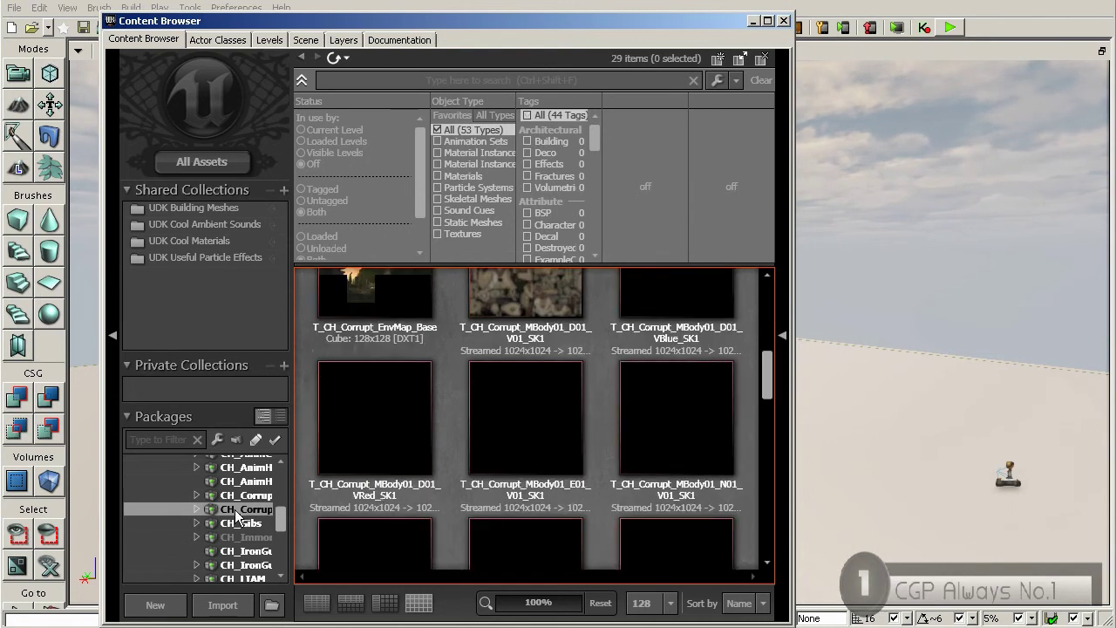
scroll(249, 525, down, 1)
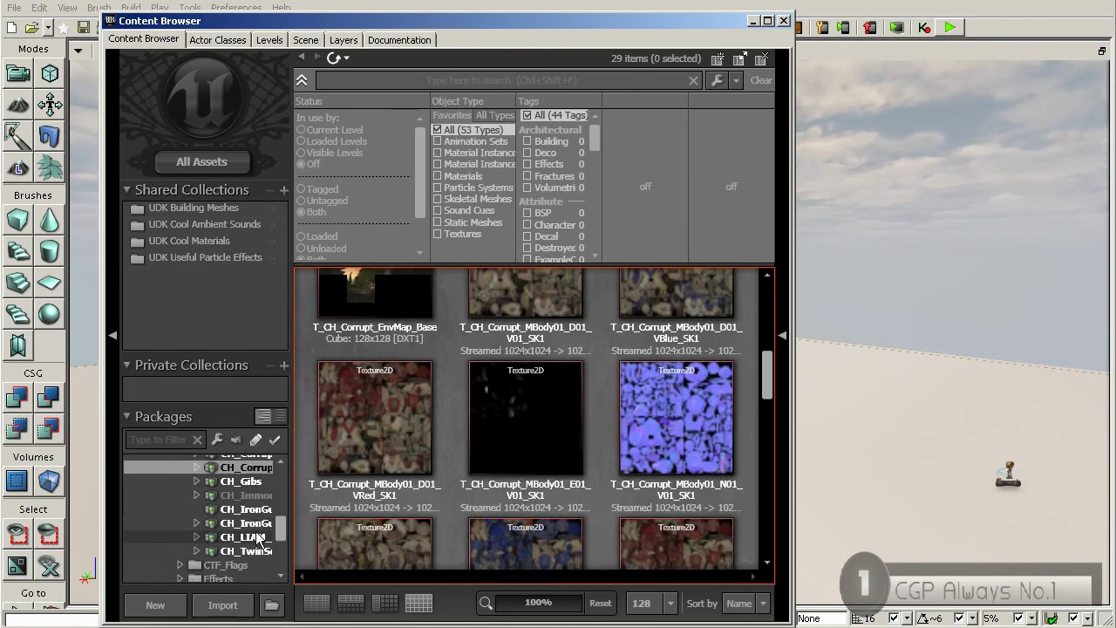
Open the CH_IronGuard_Male package with the package list widened, and select the SK_CH_IronGuard_MaleA skeletal mesh.
click(251, 523)
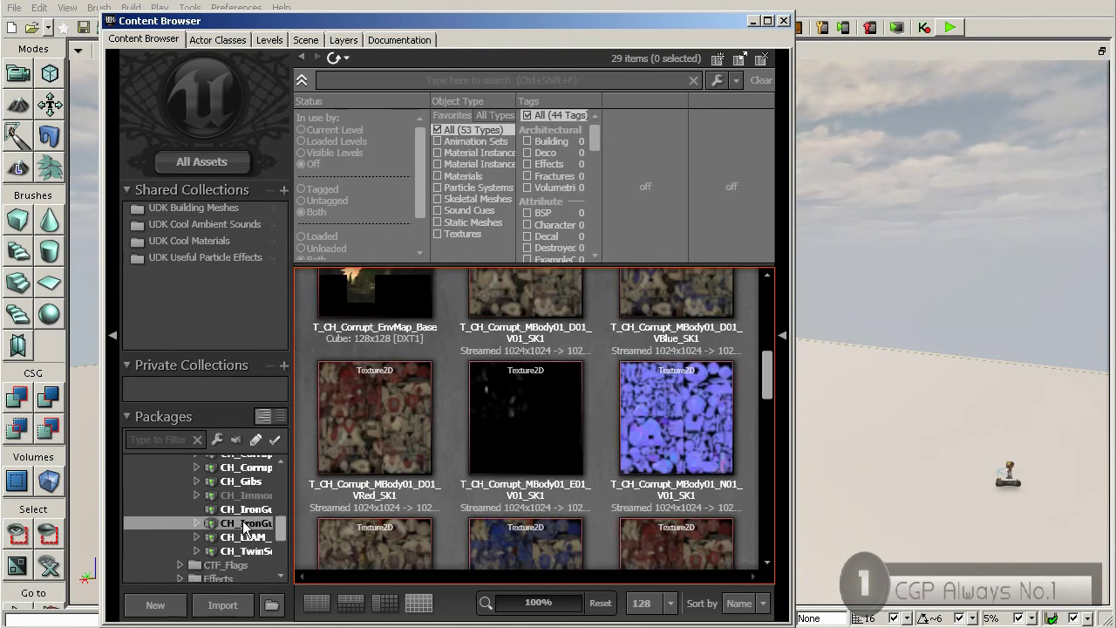
drag(292, 501, 353, 502)
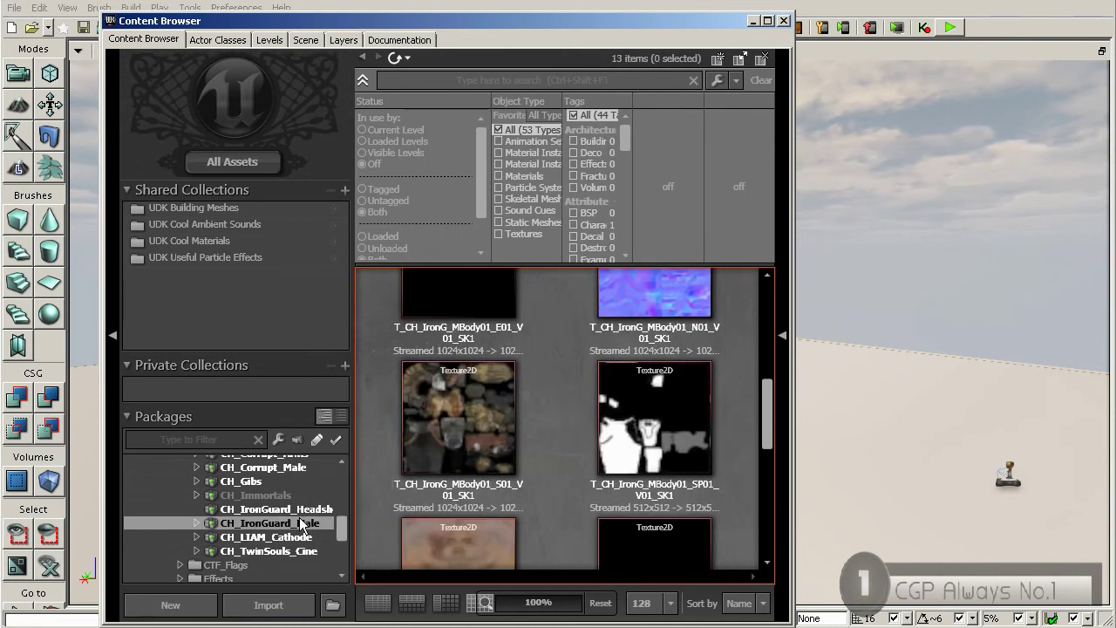
mouse_move(471, 484)
drag(765, 415, 768, 326)
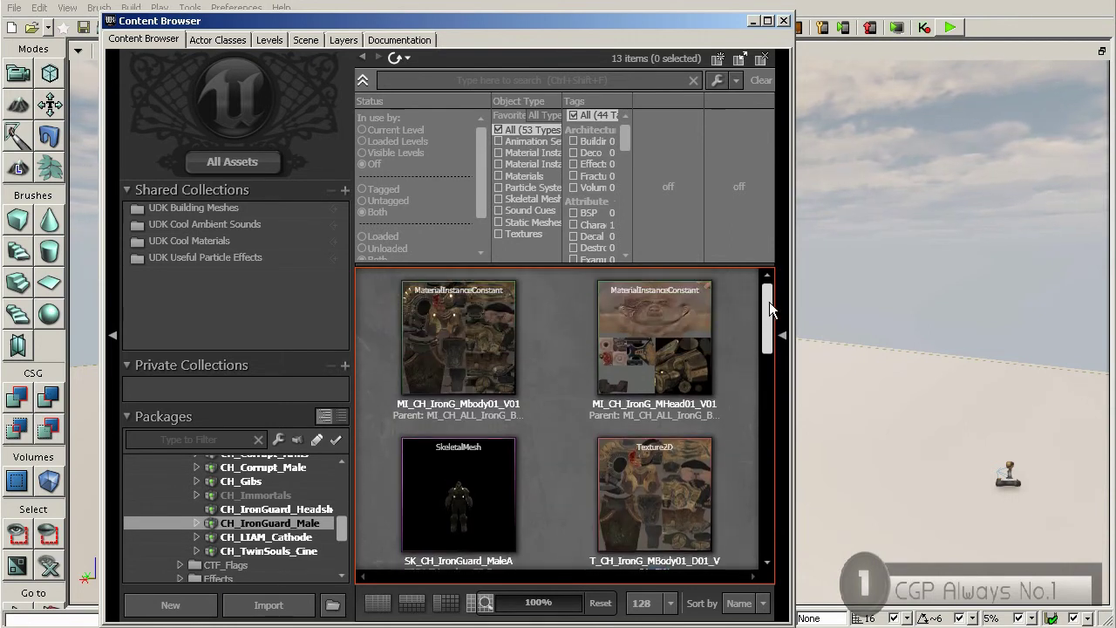
click(474, 471)
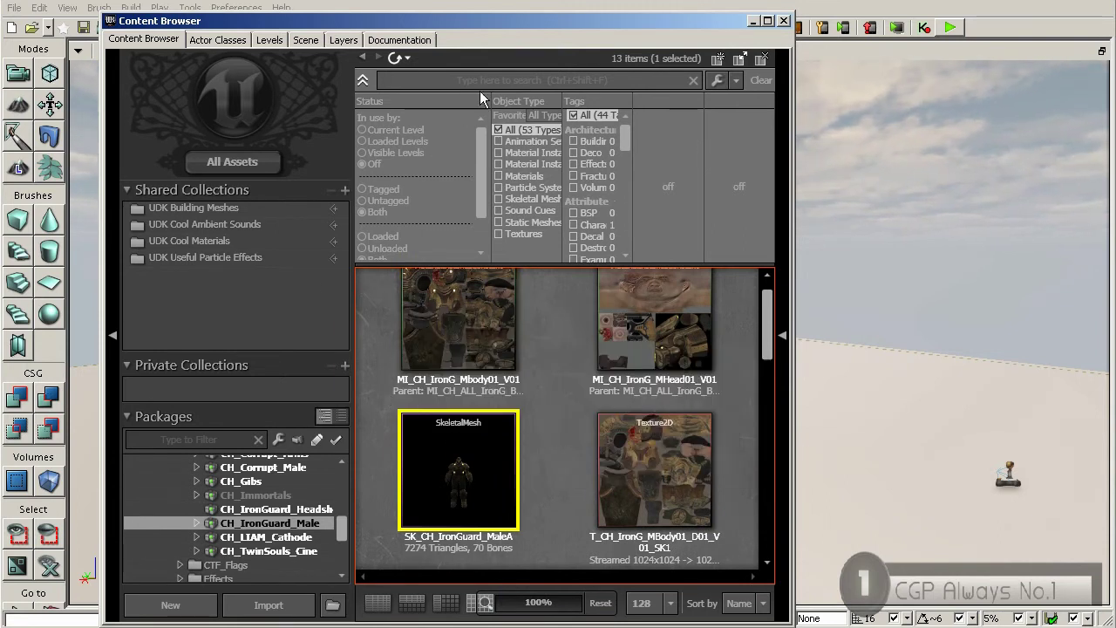
Search the CH_IronGuard_Male package for "texture" and look through the matching assets.
click(623, 80)
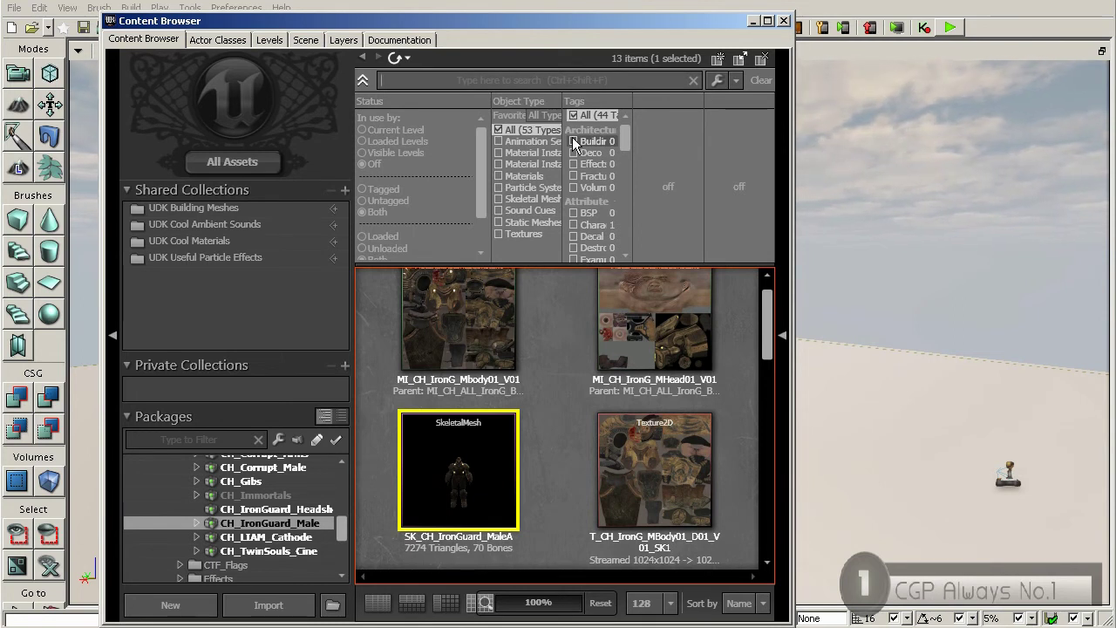
text(texture)
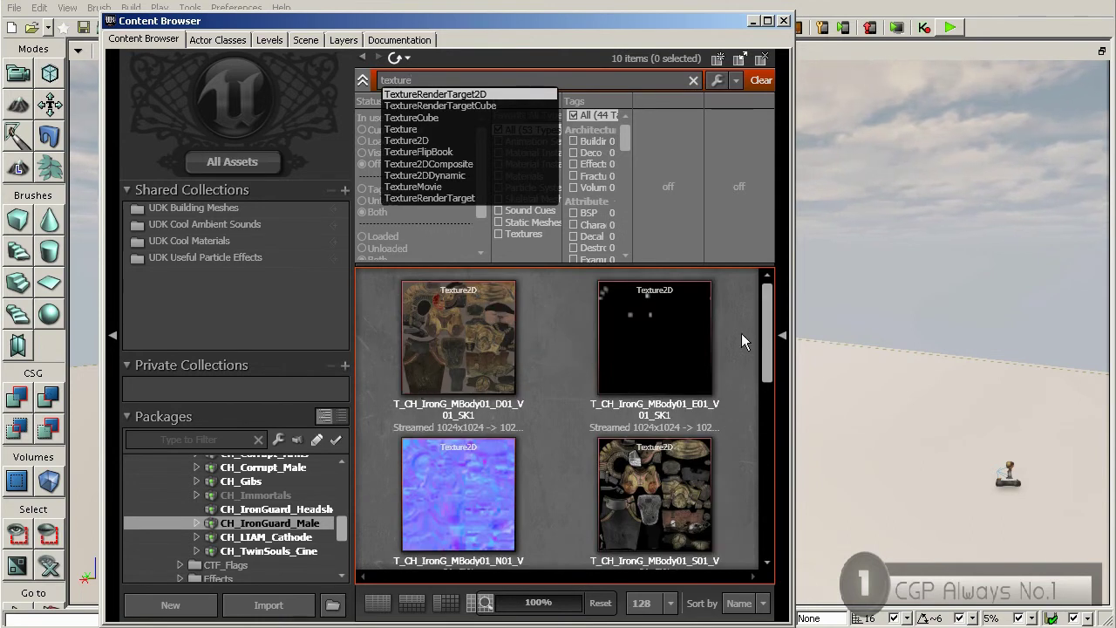
drag(766, 351, 744, 315)
Extend the "texture" search to the whole UDKGame Content folder, collapse its tree, and inspect the Deathmatch texture's details.
drag(344, 522, 311, 476)
click(169, 490)
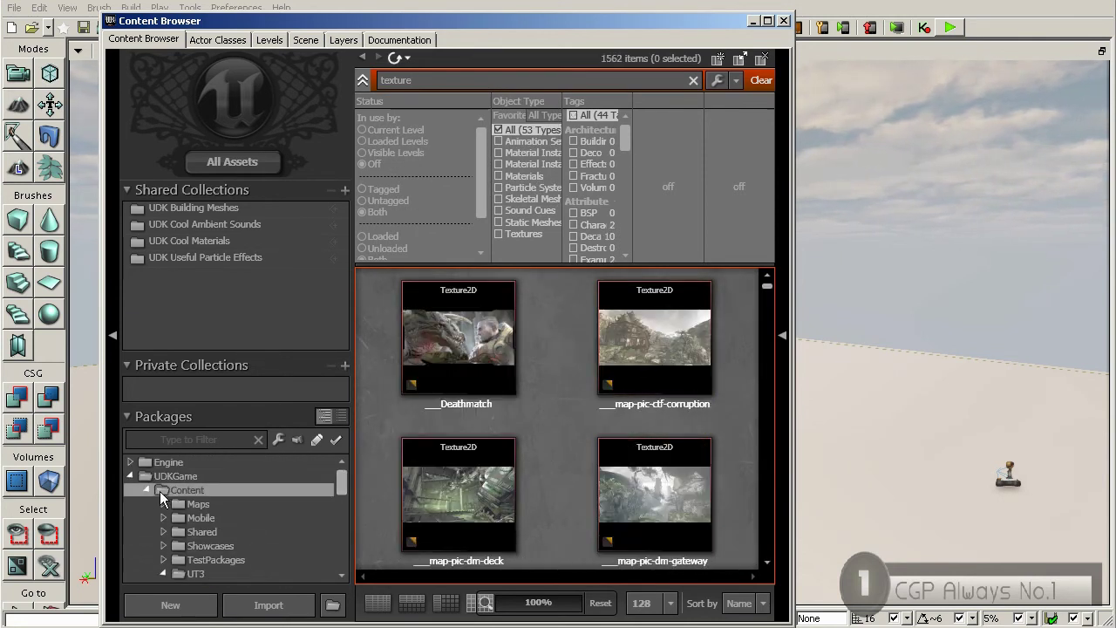
click(145, 490)
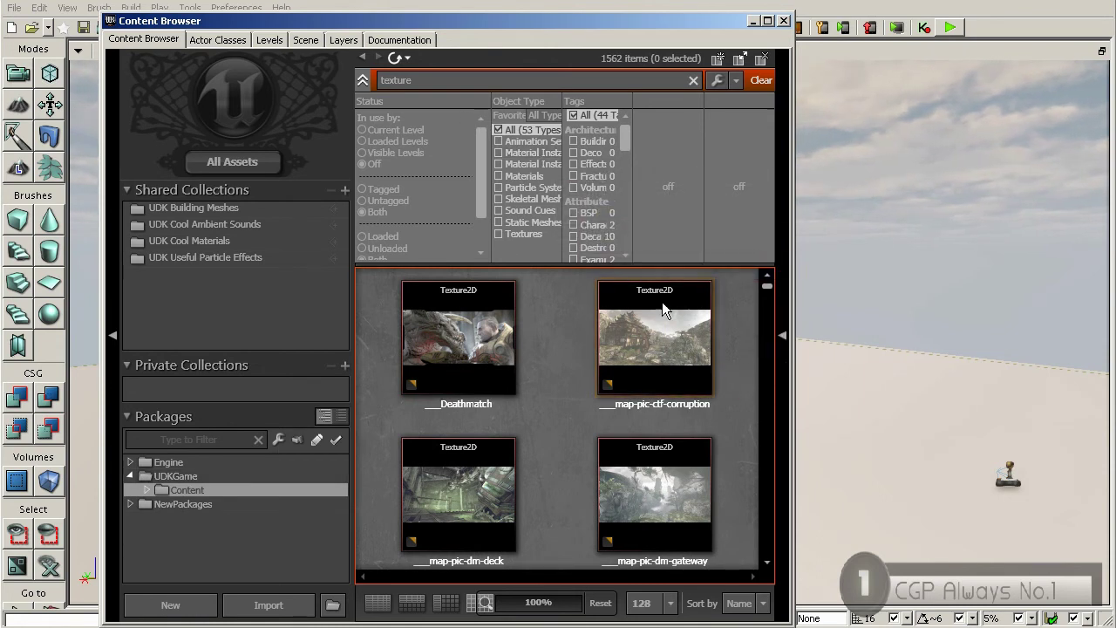
mouse_move(413, 298)
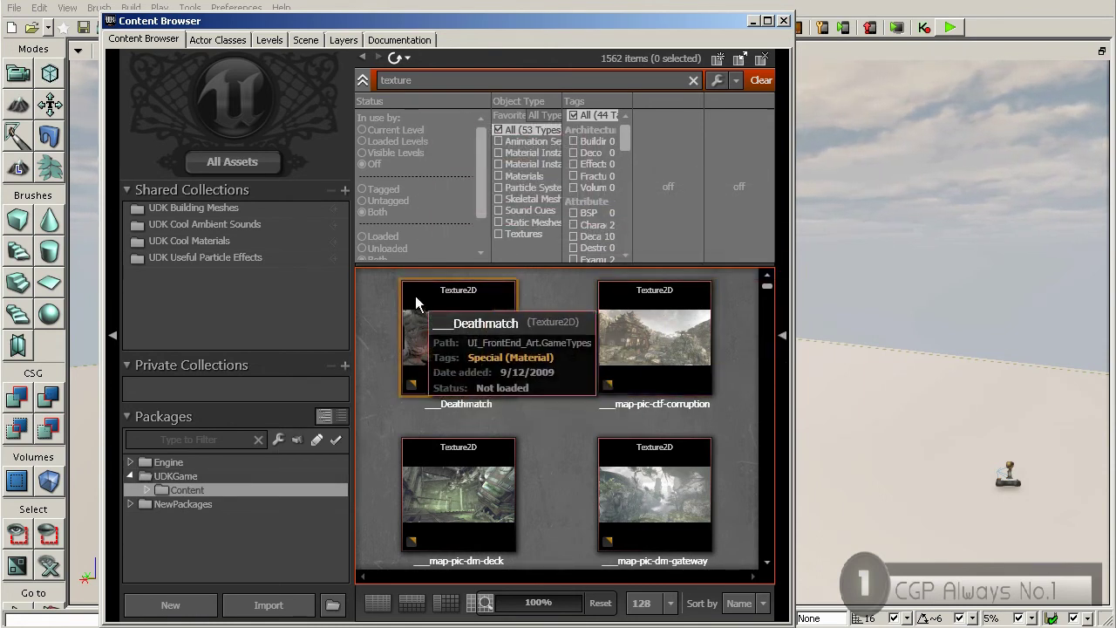
mouse_move(769, 288)
mouse_down()
mouse_move(768, 305)
mouse_move(768, 286)
mouse_up()
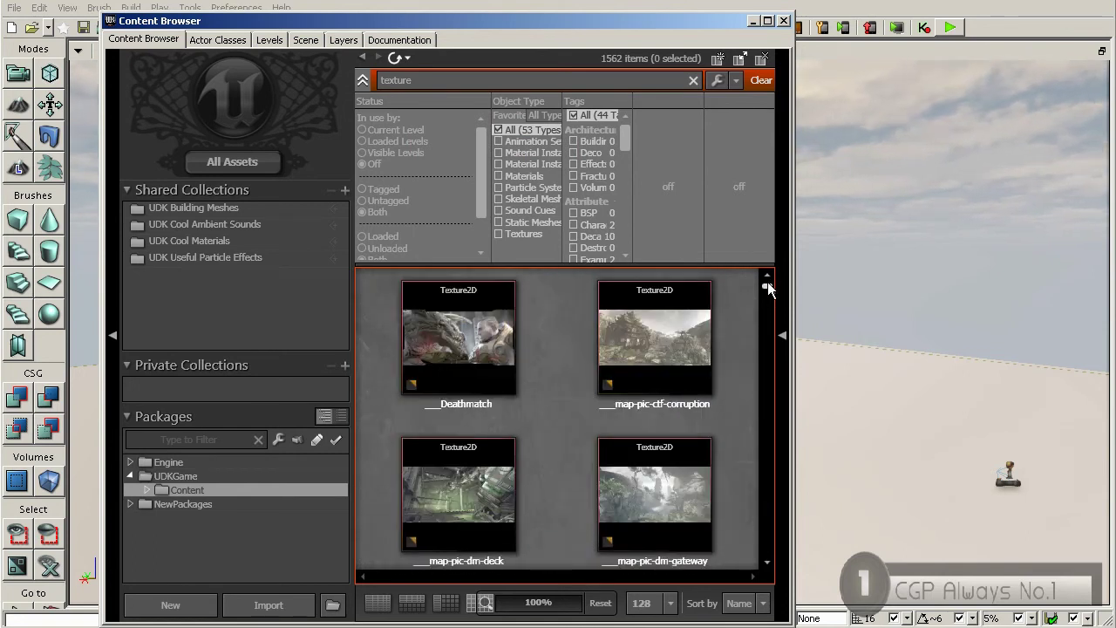
Search the UDKGame Content folder for "skeletalmesh" instead of "texture", and clear the search after viewing the matches.
double_click(434, 80)
text(skeletalmesh)
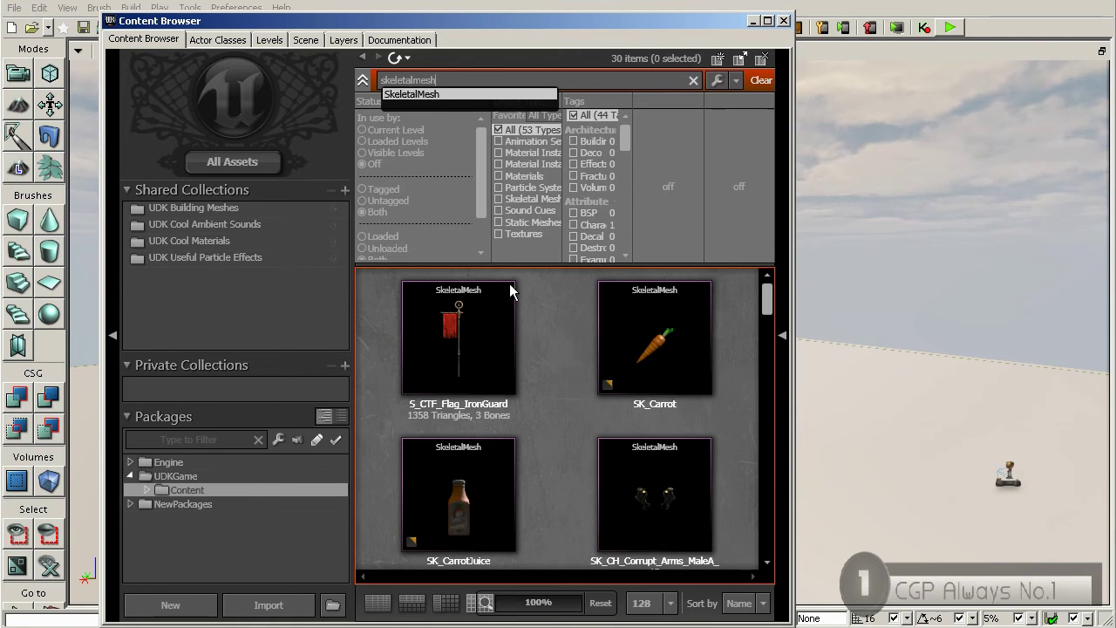
click(471, 79)
double_click(409, 81)
key(BackSpace)
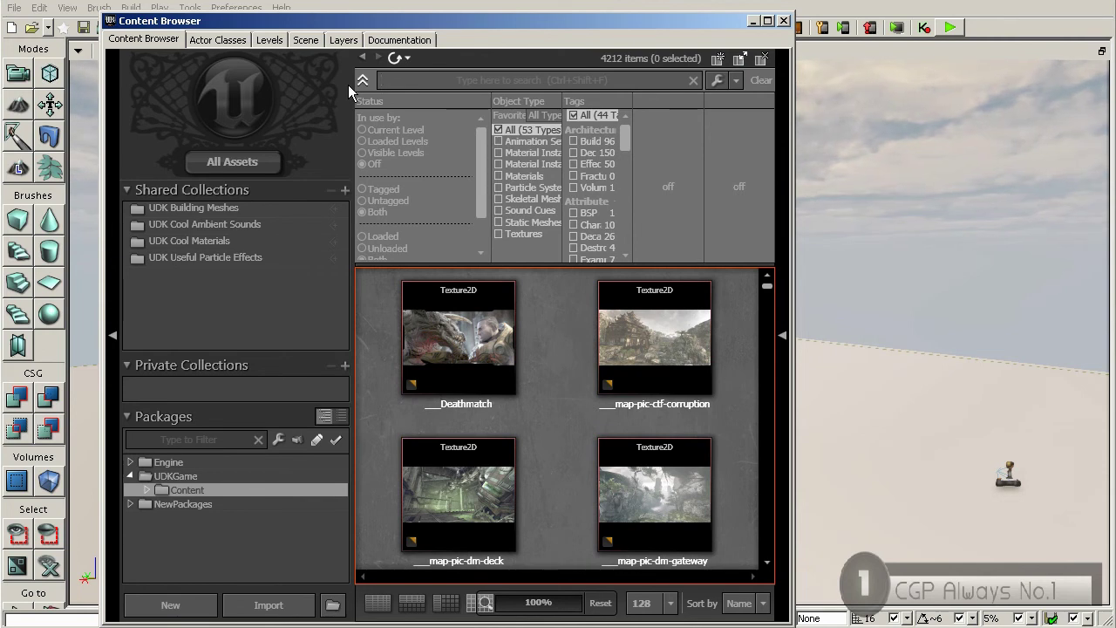
Search the Content folder for "iron", look through the matching assets, and refine the search to "ironguard".
text(iron)
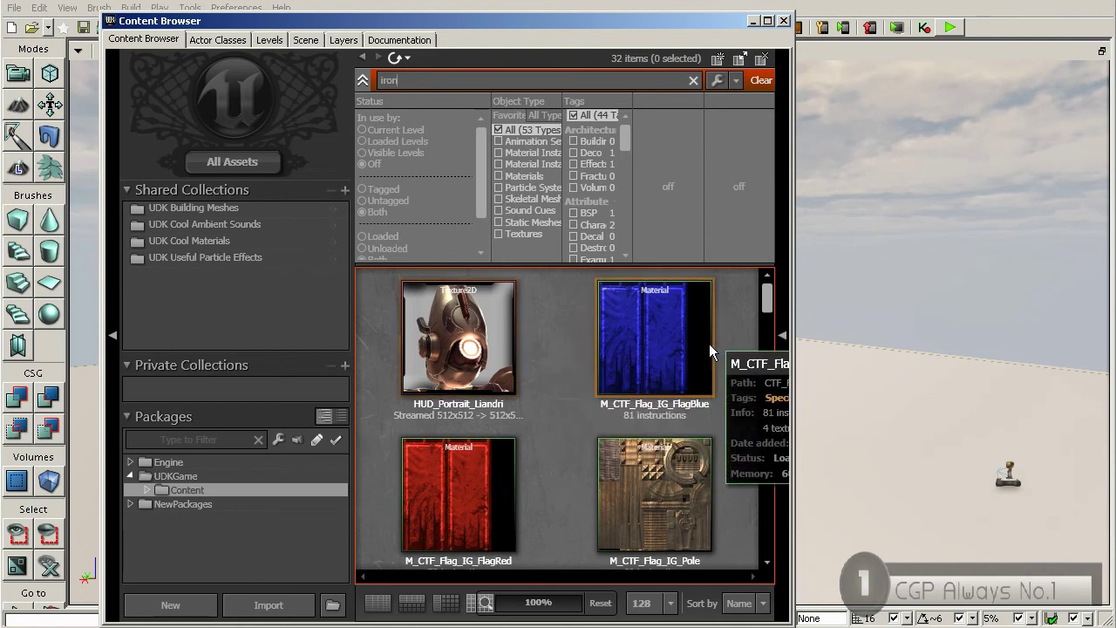
drag(768, 300, 771, 408)
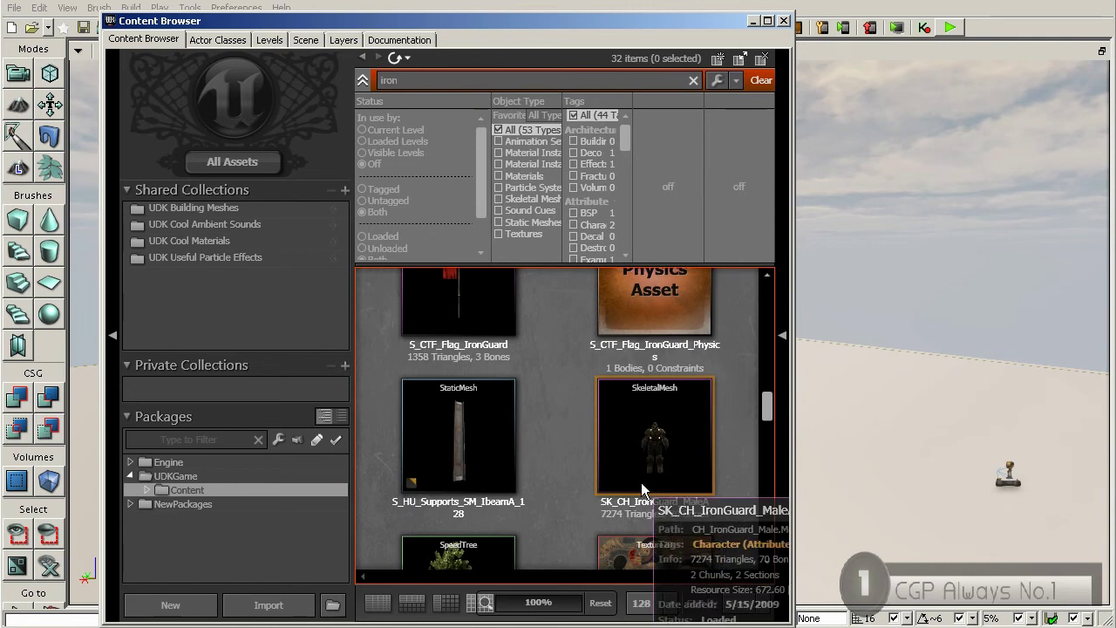
click(414, 80)
text(guard)
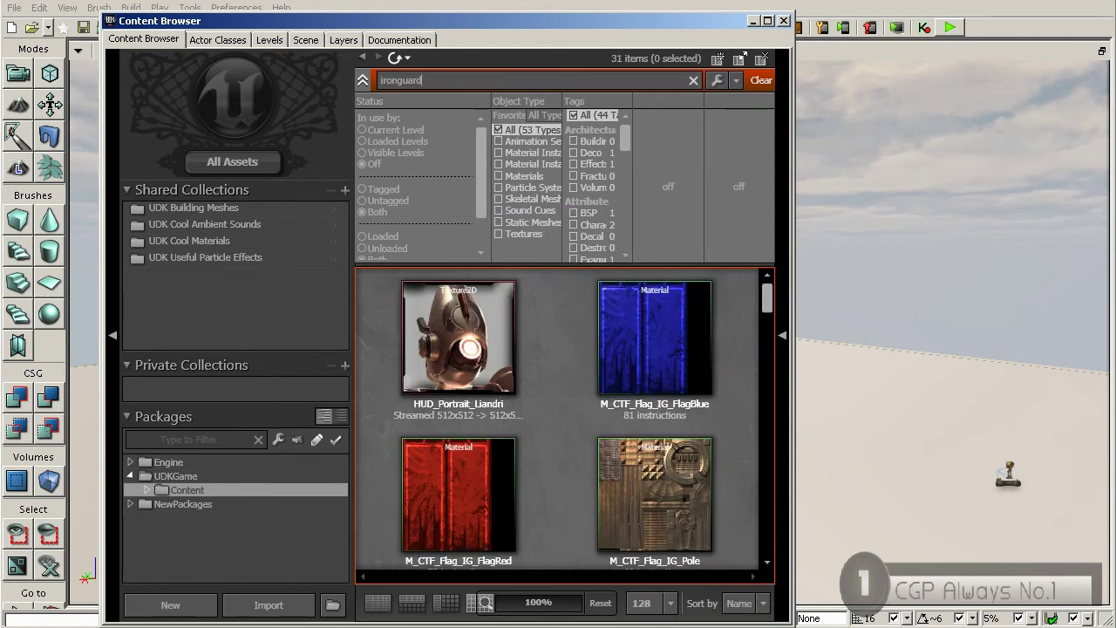
mouse_move(765, 298)
mouse_down()
mouse_move(769, 386)
mouse_move(754, 468)
mouse_move(745, 319)
mouse_move(756, 278)
mouse_up()
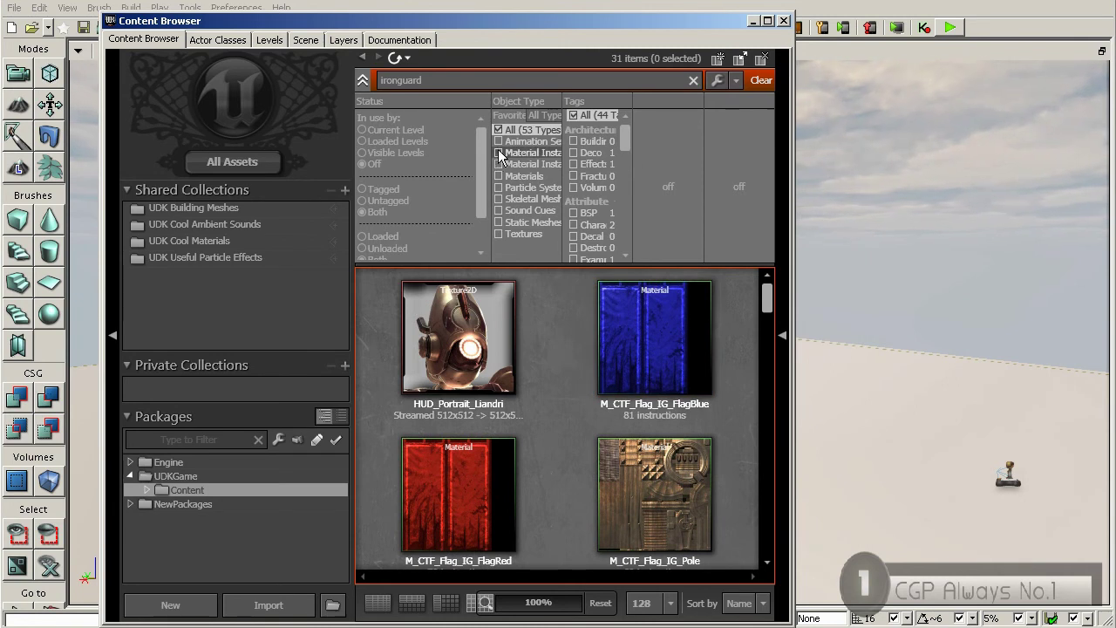
Limit the "ironguard" search to skeletal meshes, view the matching assets, and close the Content Browser.
click(499, 200)
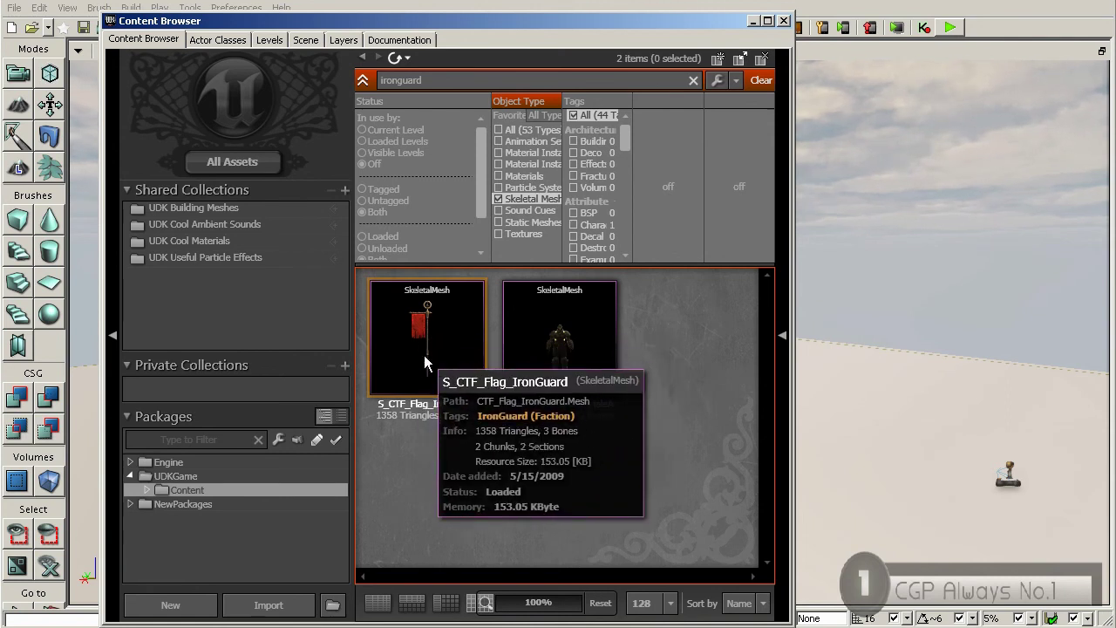
mouse_move(522, 315)
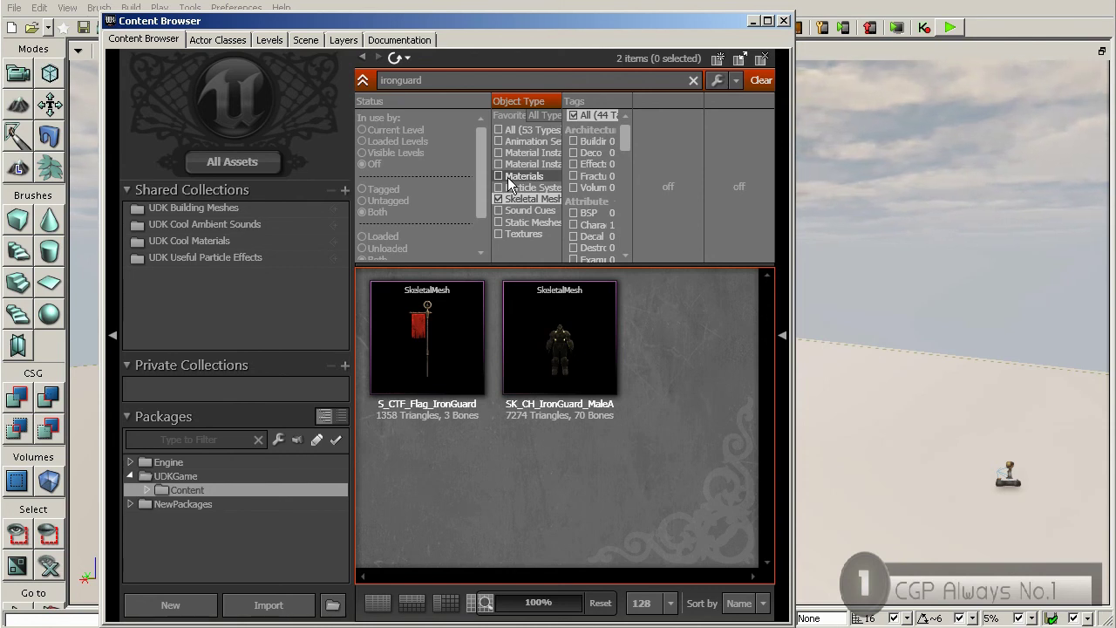
click(783, 20)
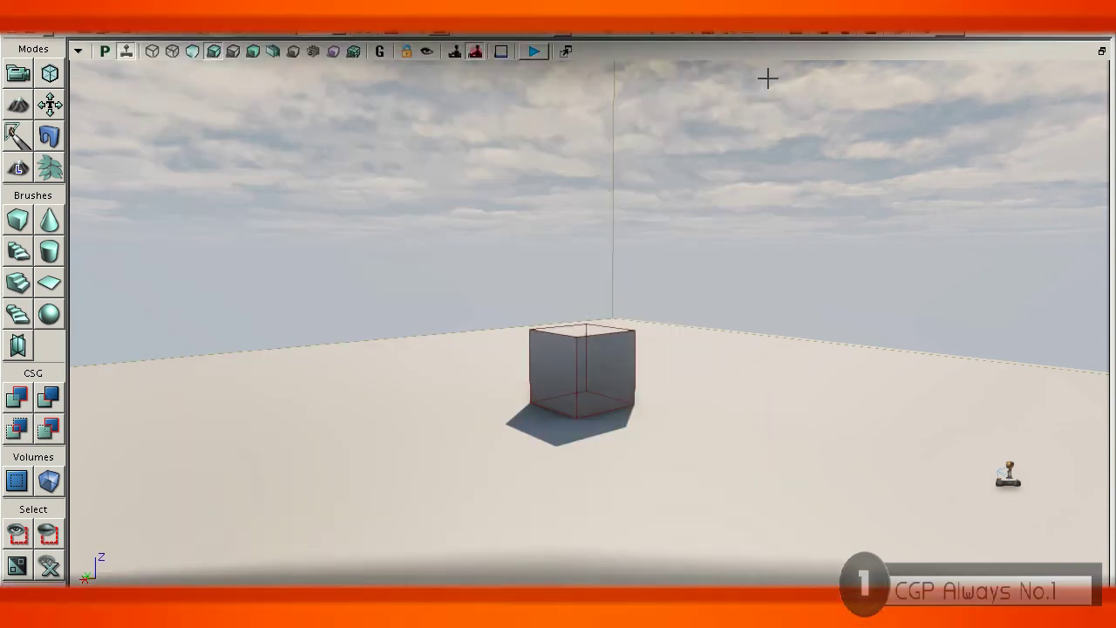